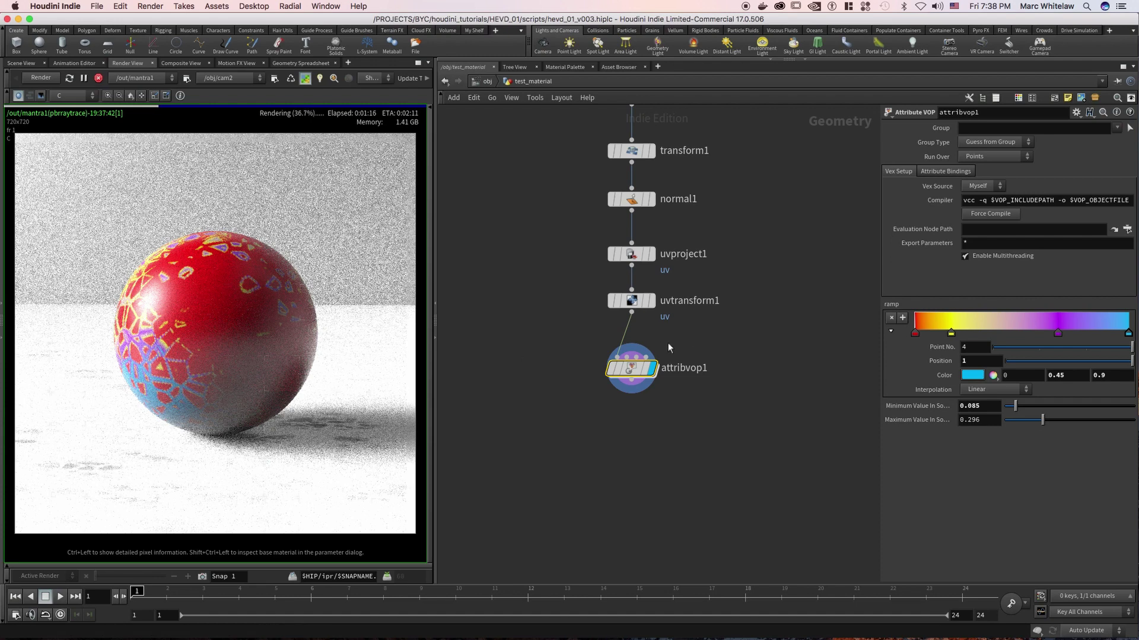
Examine the uvproject1 and uvtransform1 nodes of test_material and the noise, fit and ramp nodes inside attribvop1.
scroll(677, 339, up, 3)
drag(725, 246, 543, 371)
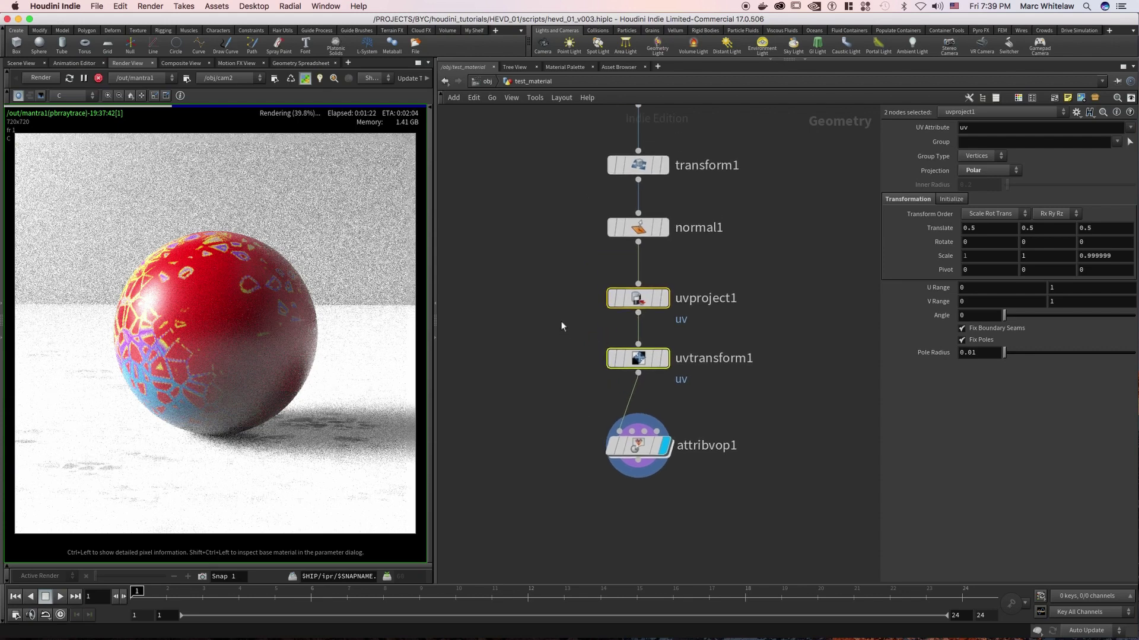
middle_drag(561, 322, 569, 350)
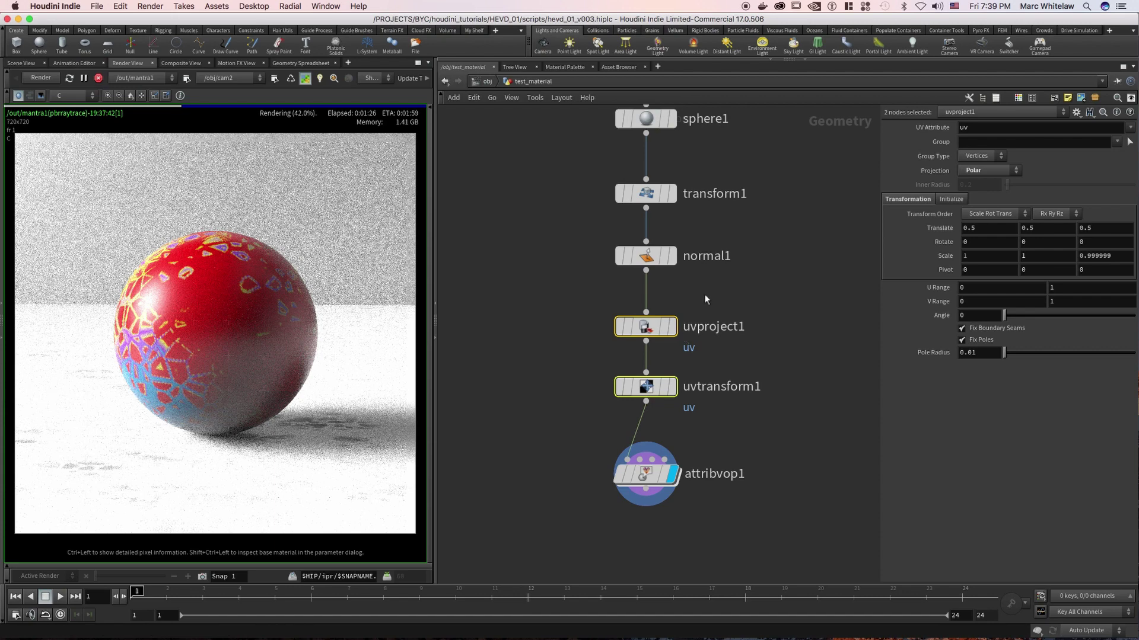
drag(621, 413, 585, 434)
middle_drag(571, 381, 559, 325)
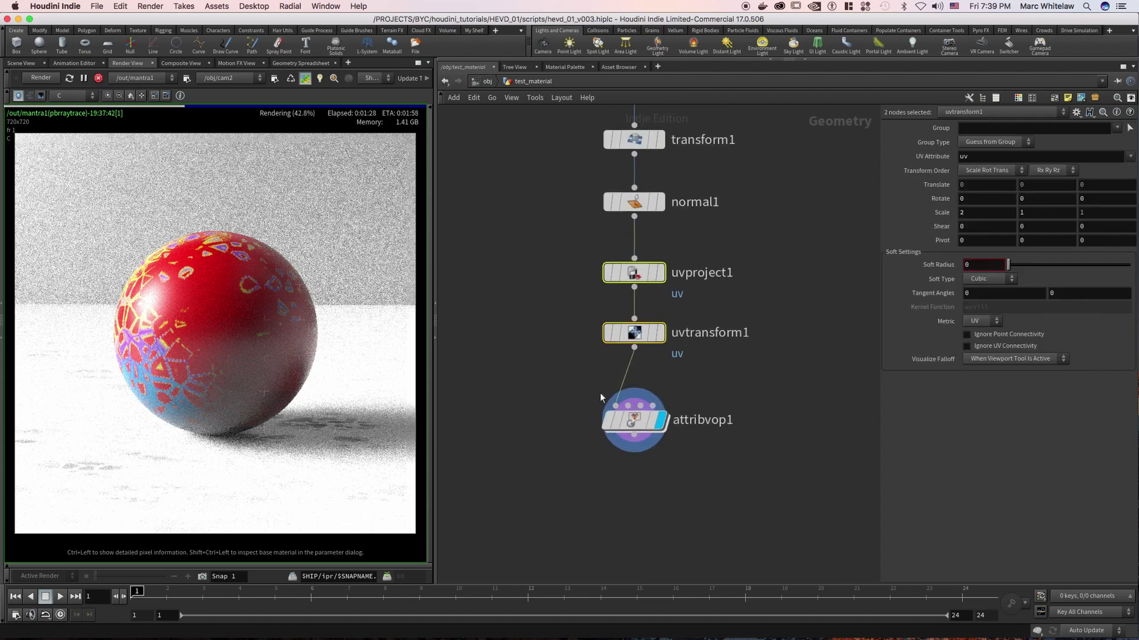
click(639, 427)
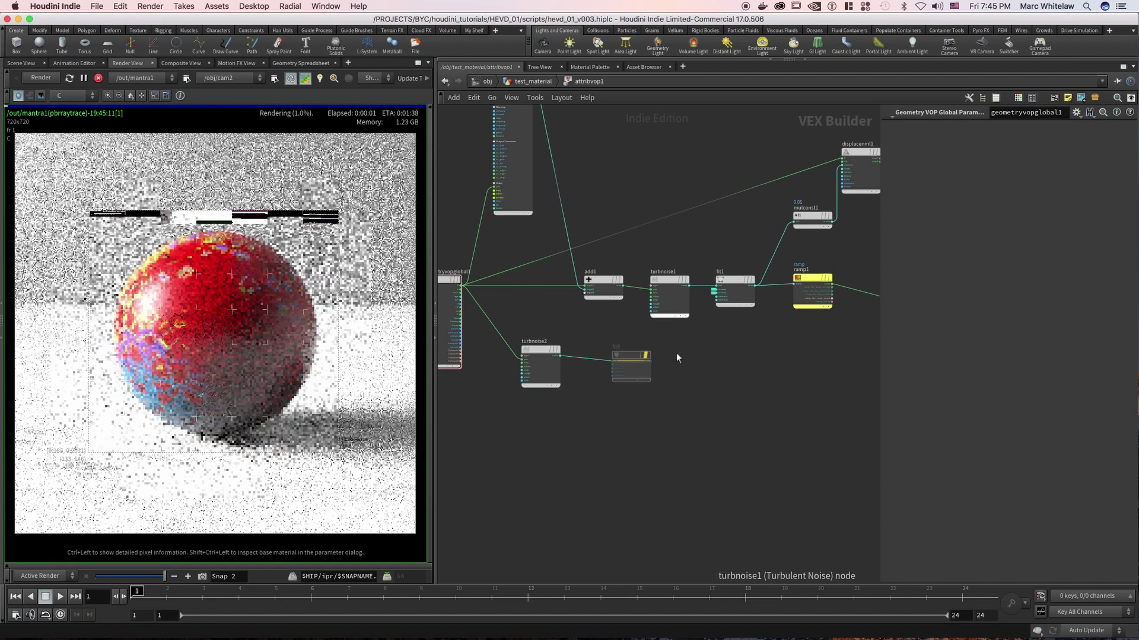
middle_drag(756, 336, 709, 365)
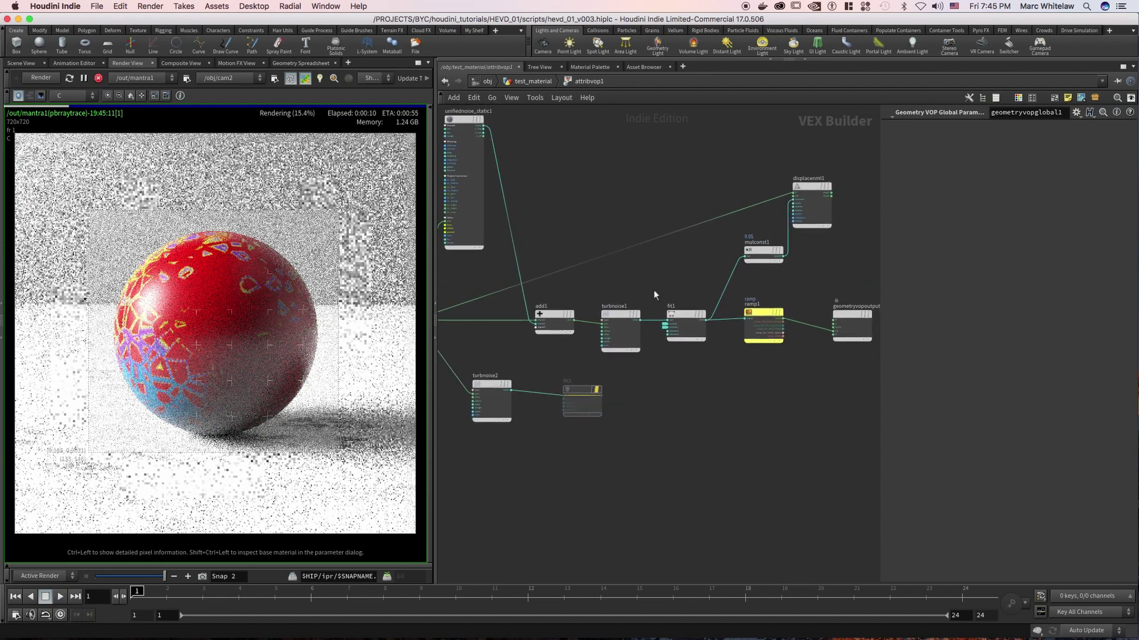
drag(652, 290, 611, 356)
drag(738, 361, 797, 277)
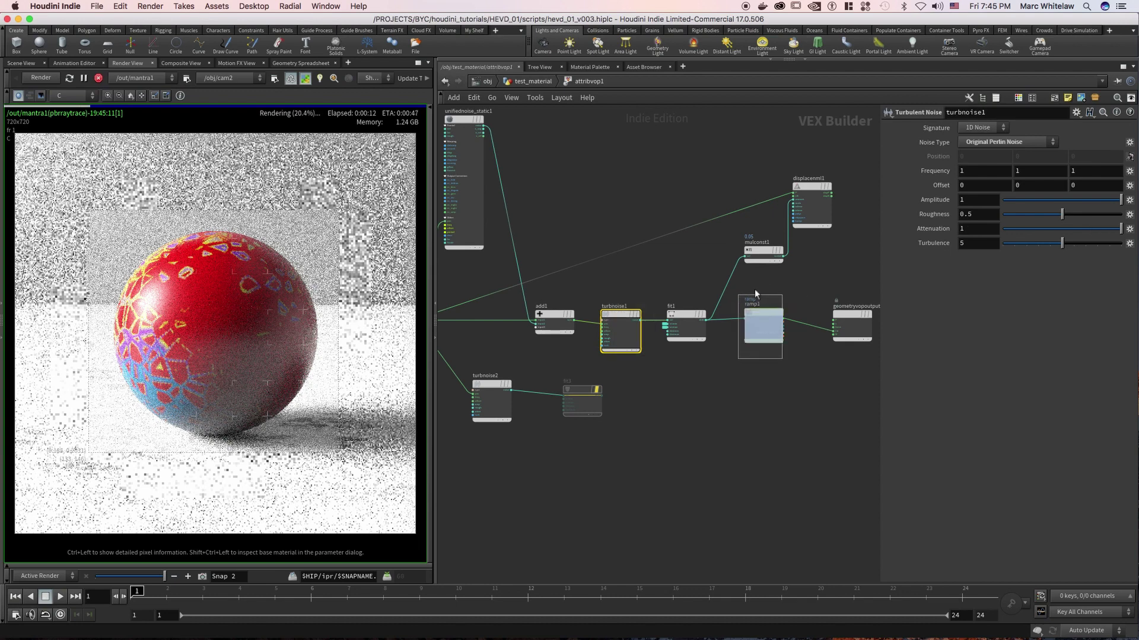
middle_drag(651, 270, 692, 246)
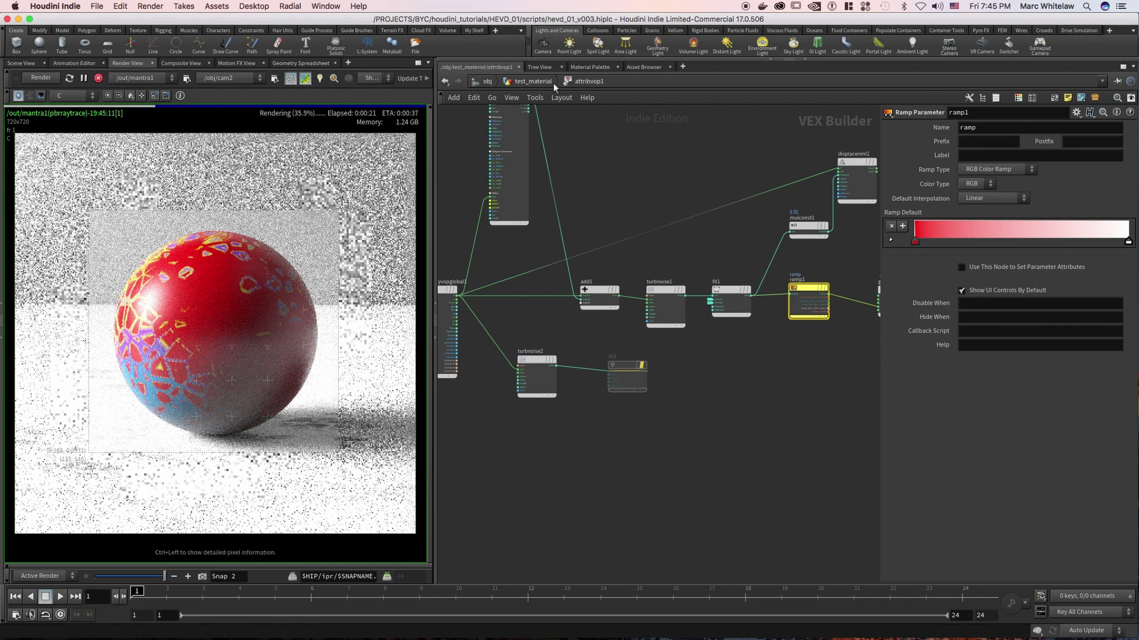
Return to the test_material network and make uvtransform1 the displayed and rendered node instead of attribvop1.
click(535, 81)
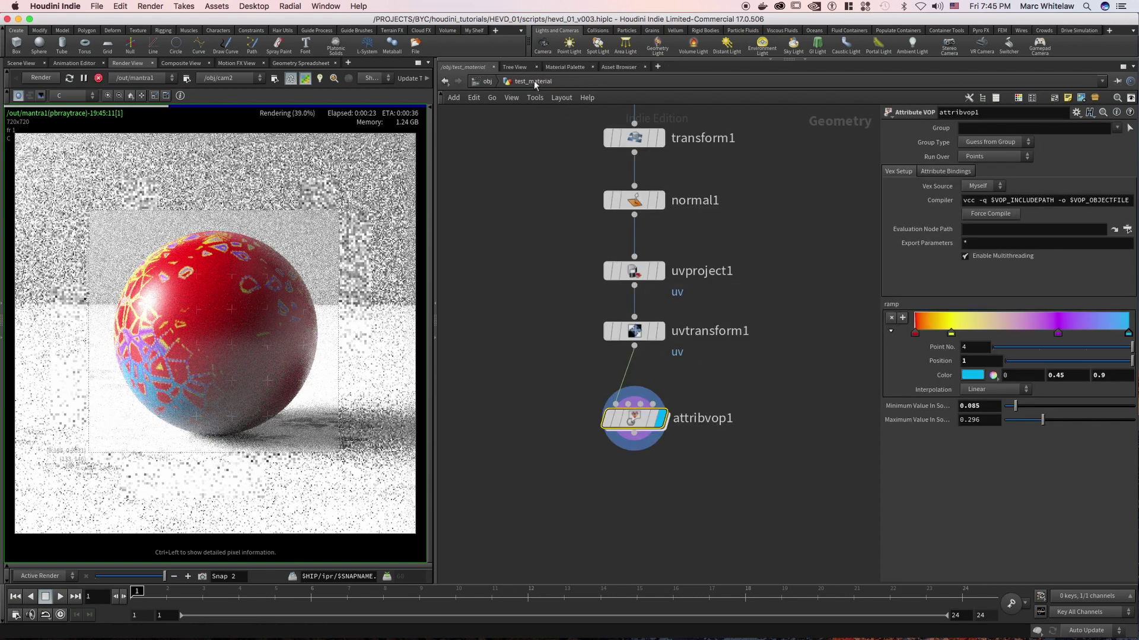
drag(702, 242, 585, 371)
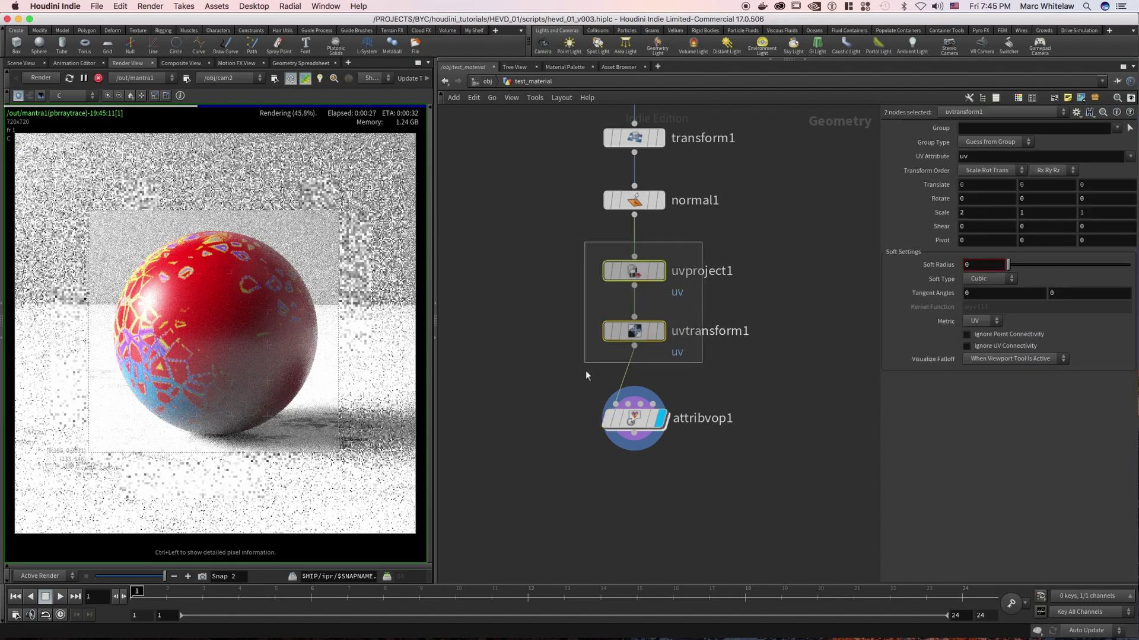
mouse_move(665, 337)
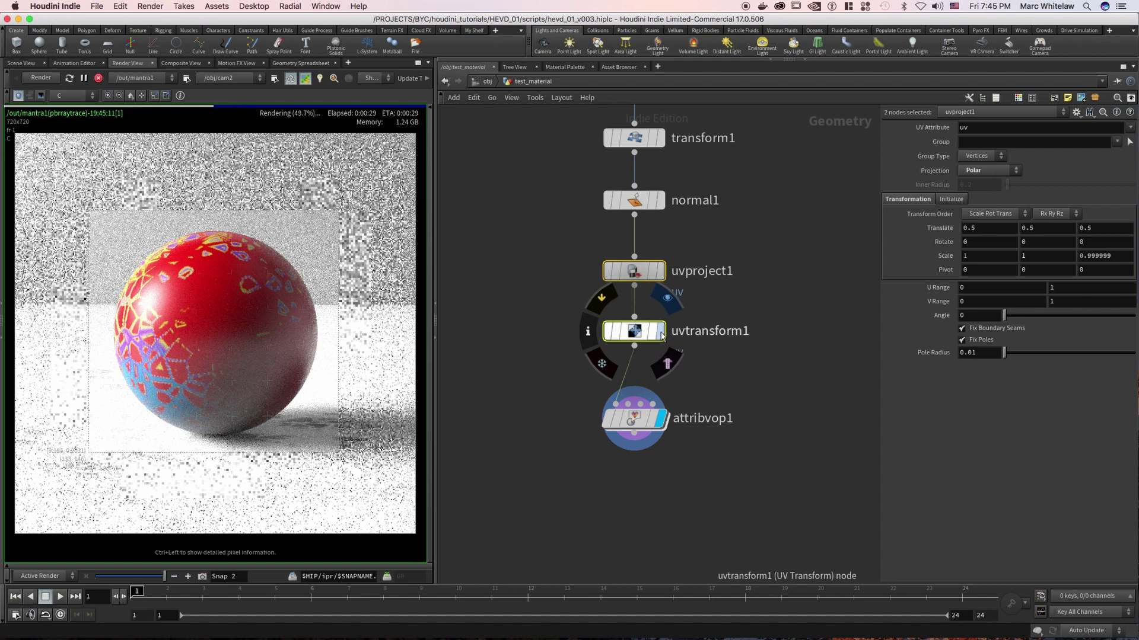
click(663, 337)
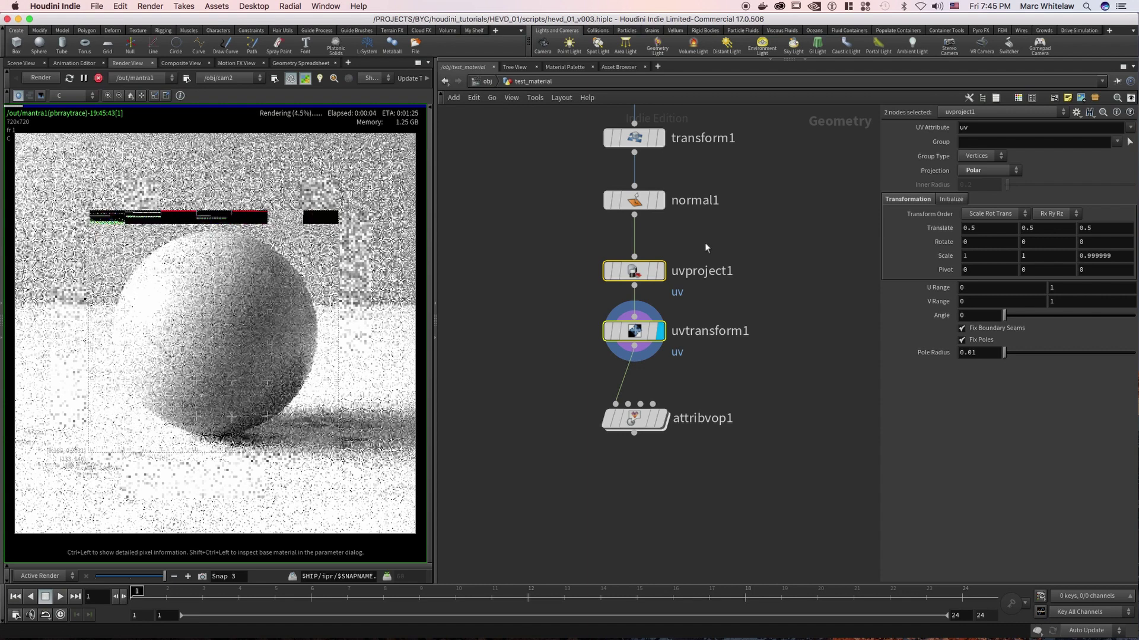
Open the mat network, select principledshader1 and focus the render on the sphere.
click(487, 81)
click(506, 83)
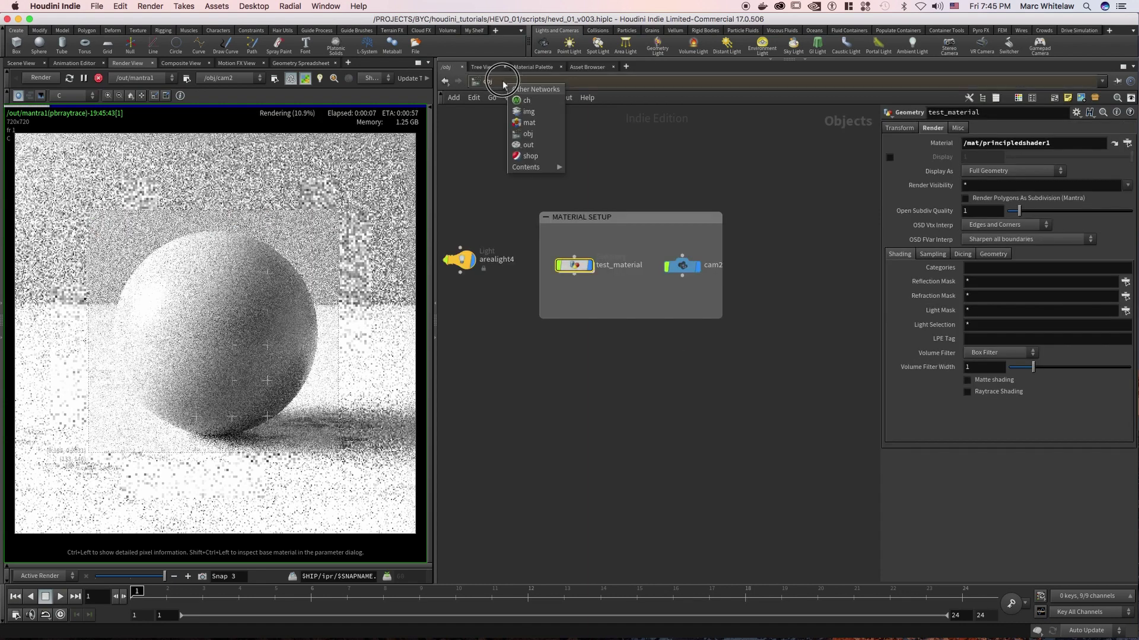
click(528, 123)
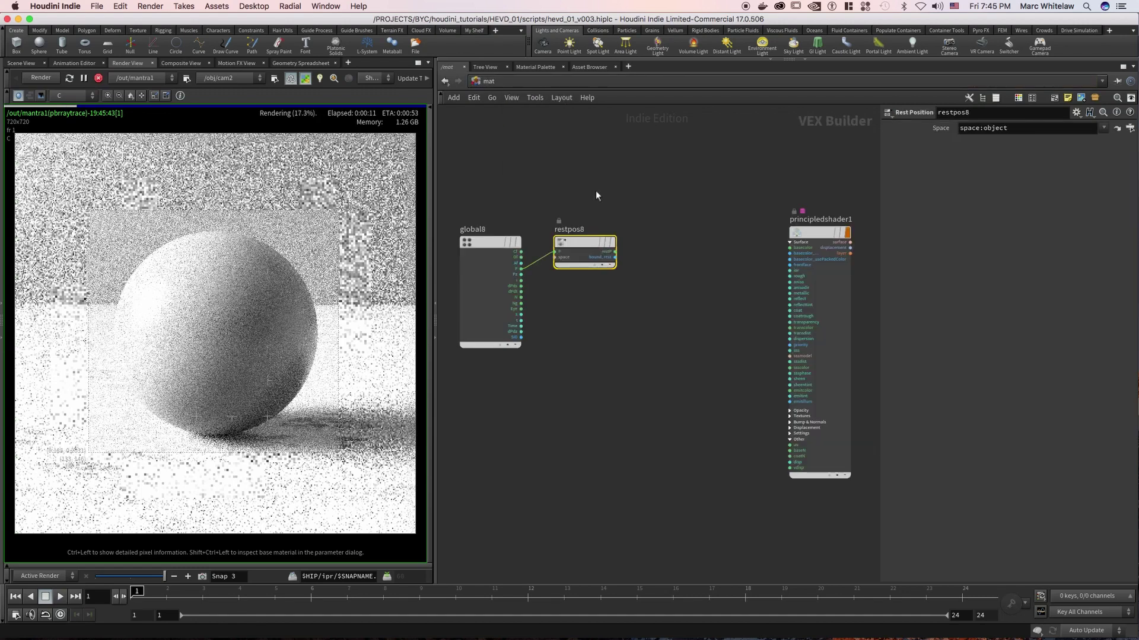
drag(743, 198, 821, 297)
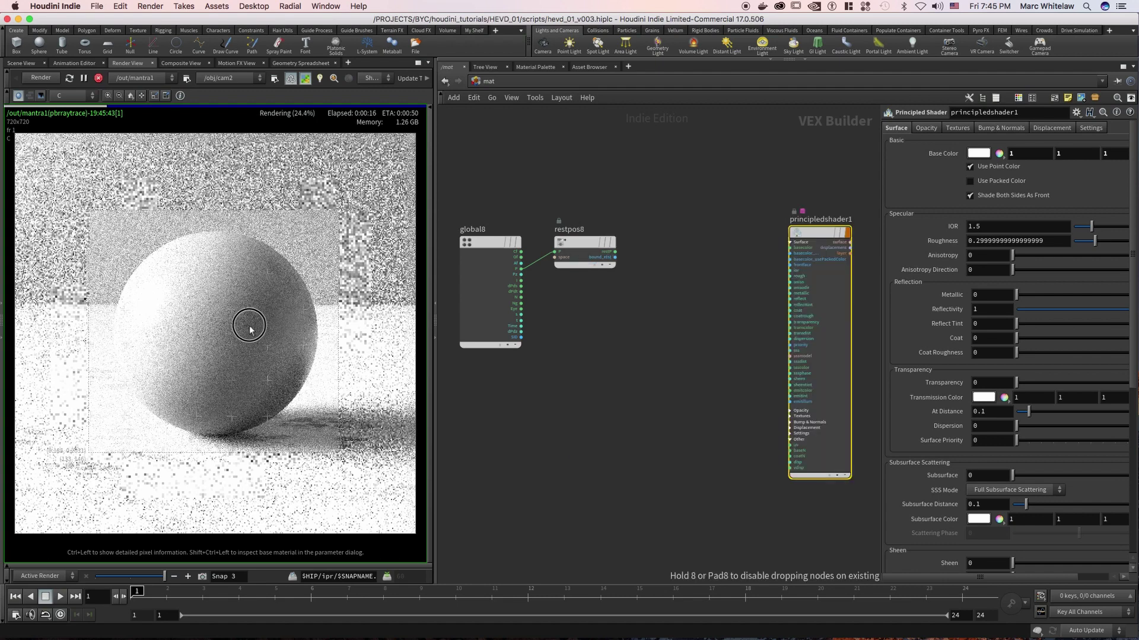
click(237, 346)
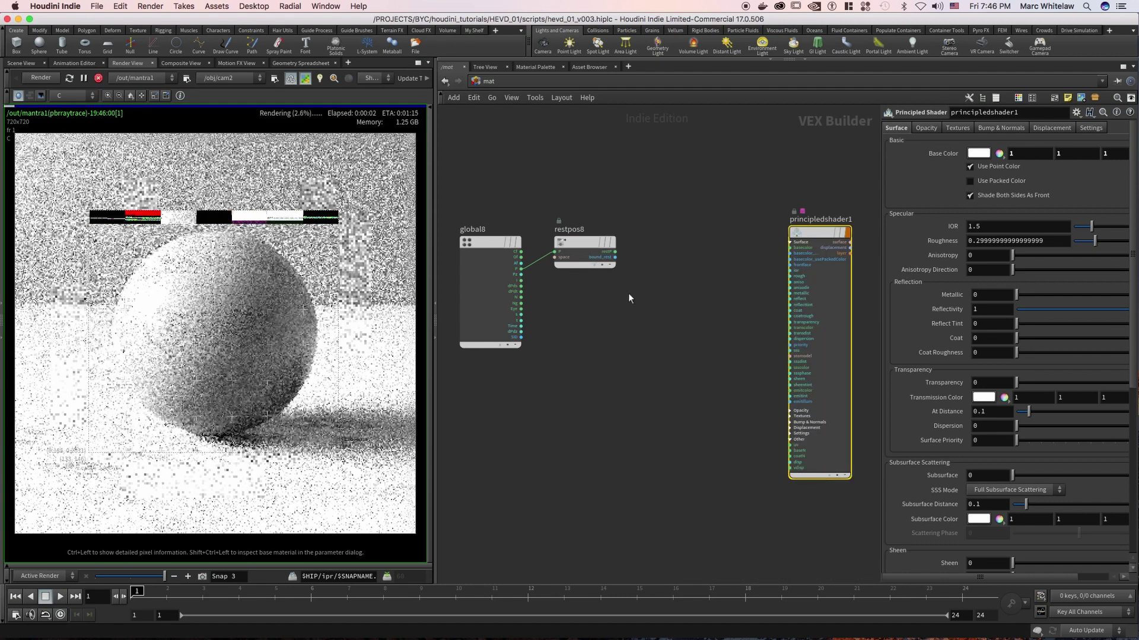
Move the restpos8 node slightly farther from global8 and select it.
drag(581, 245, 593, 244)
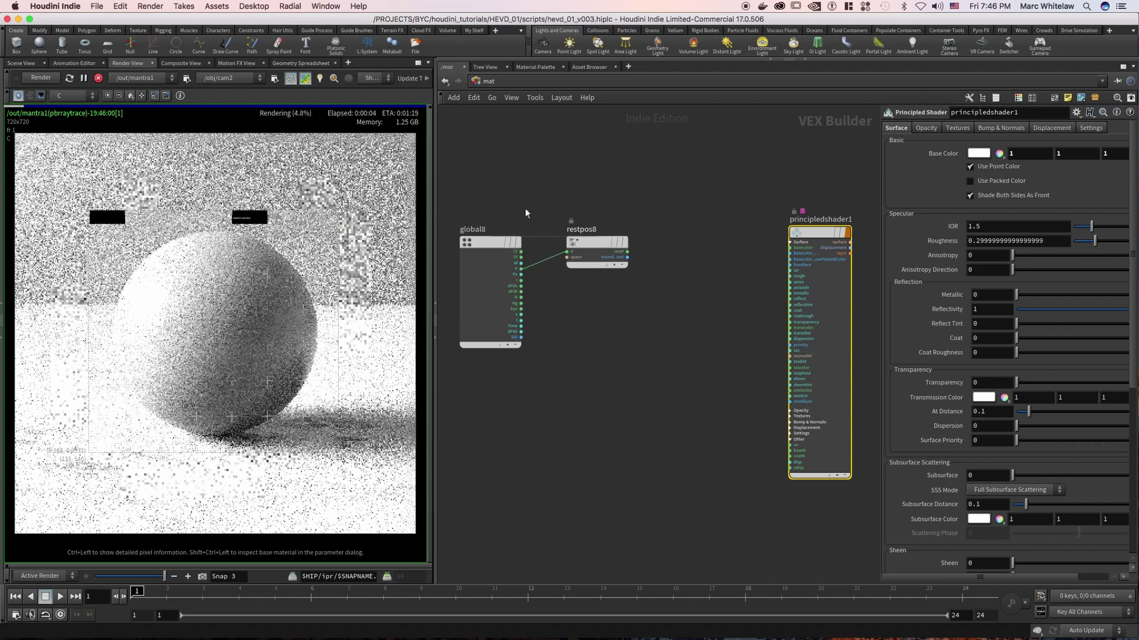
click(513, 263)
drag(629, 209, 580, 286)
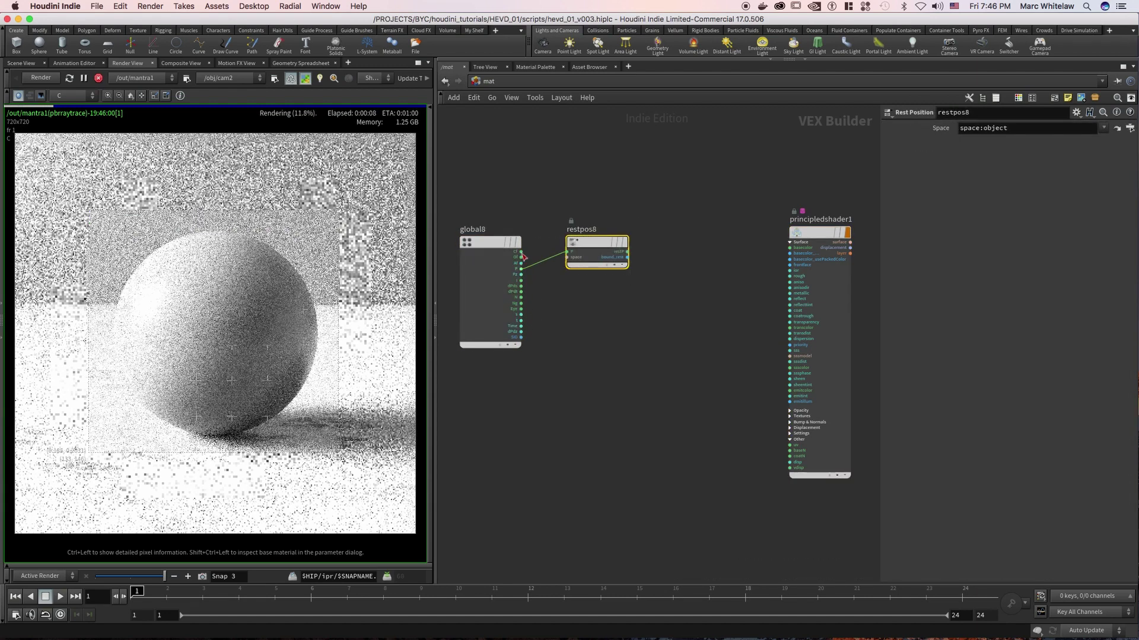
middle_drag(603, 325, 647, 300)
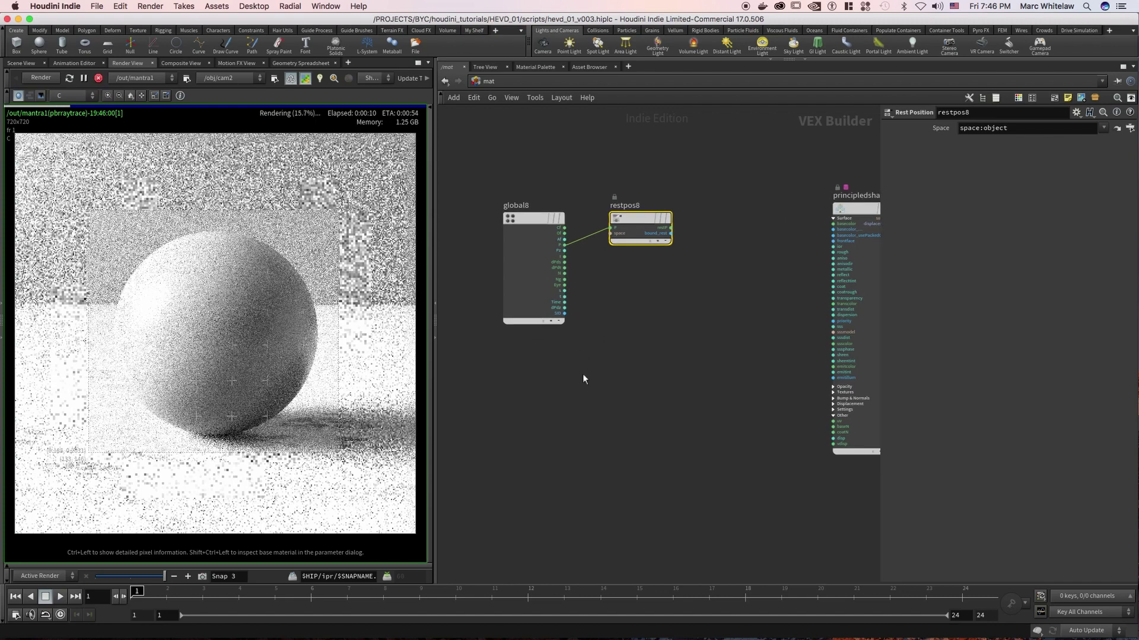
Add a Bind node below global8 in the material network.
key(Tab)
mouse_move(580, 380)
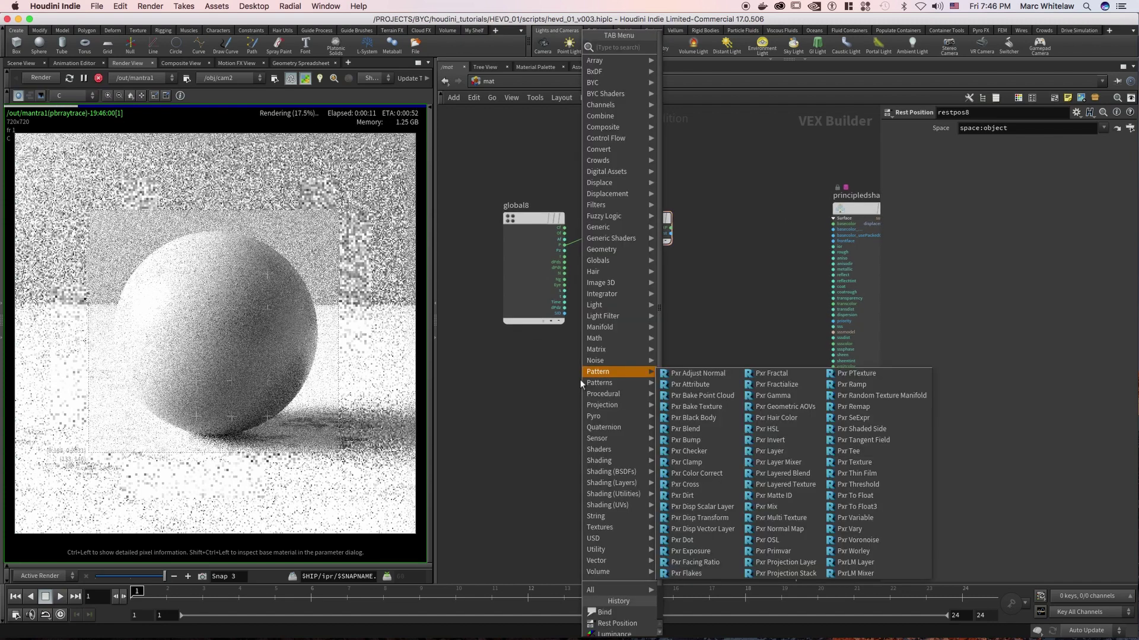
text(bi)
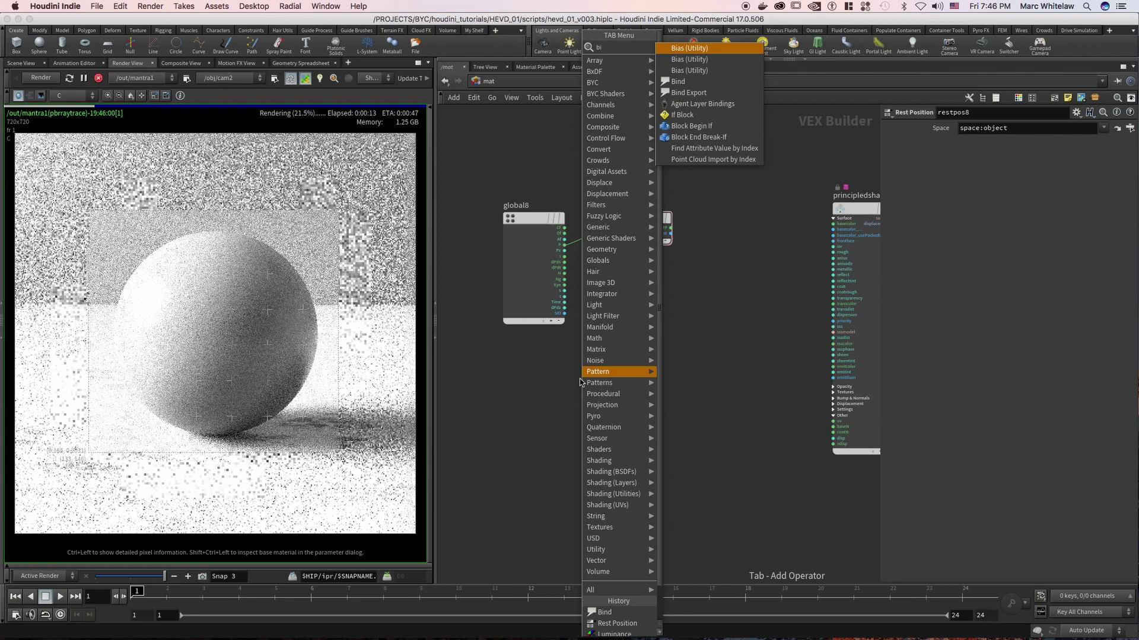
text(nd)
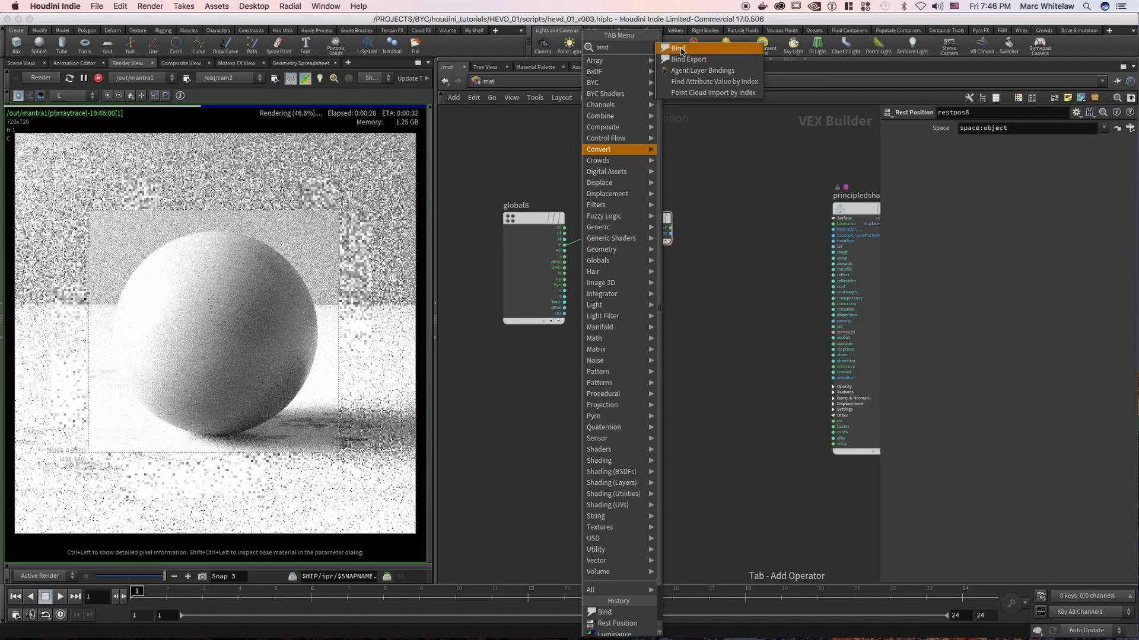
click(681, 58)
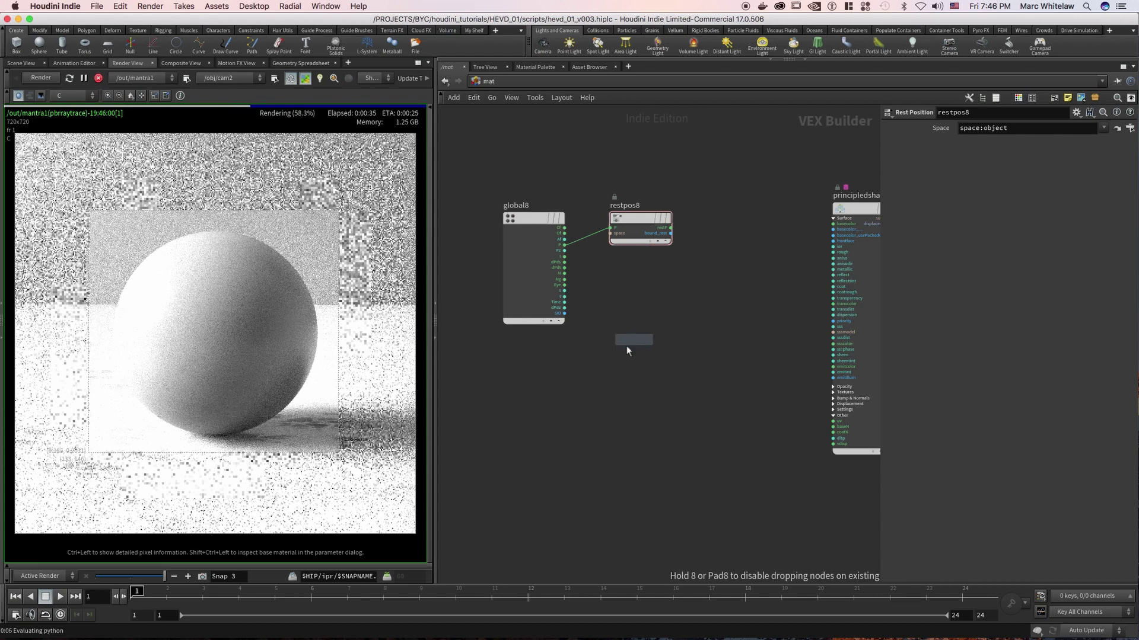
click(594, 358)
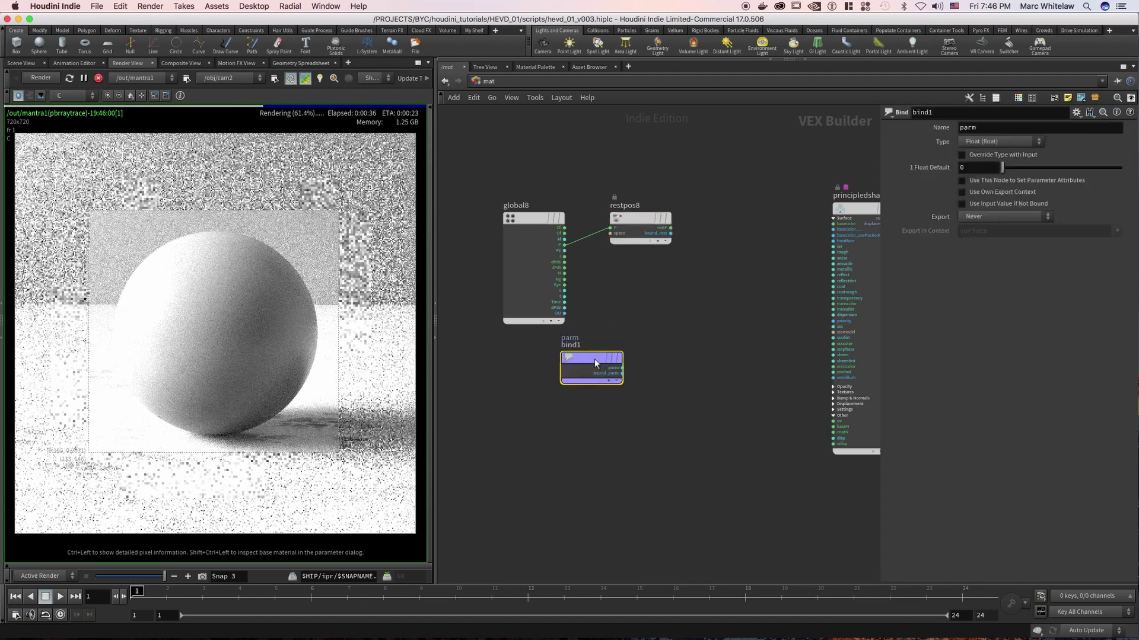
Set the Bind node's type to Vector and its parameter name to uv.
drag(988, 141, 985, 232)
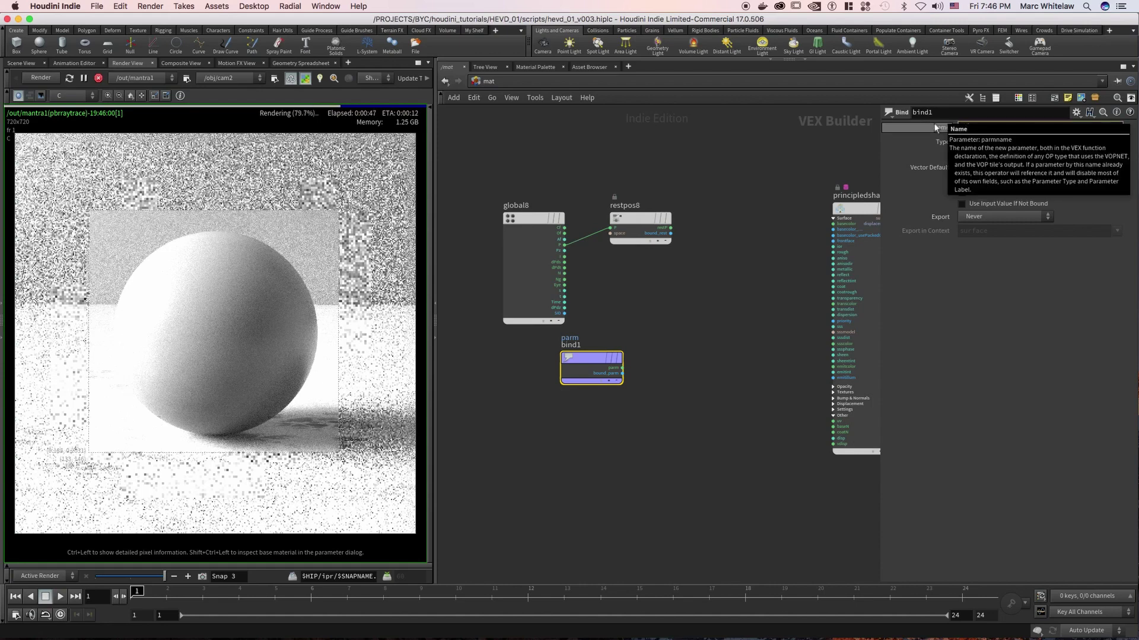
text(uv)
key(Return)
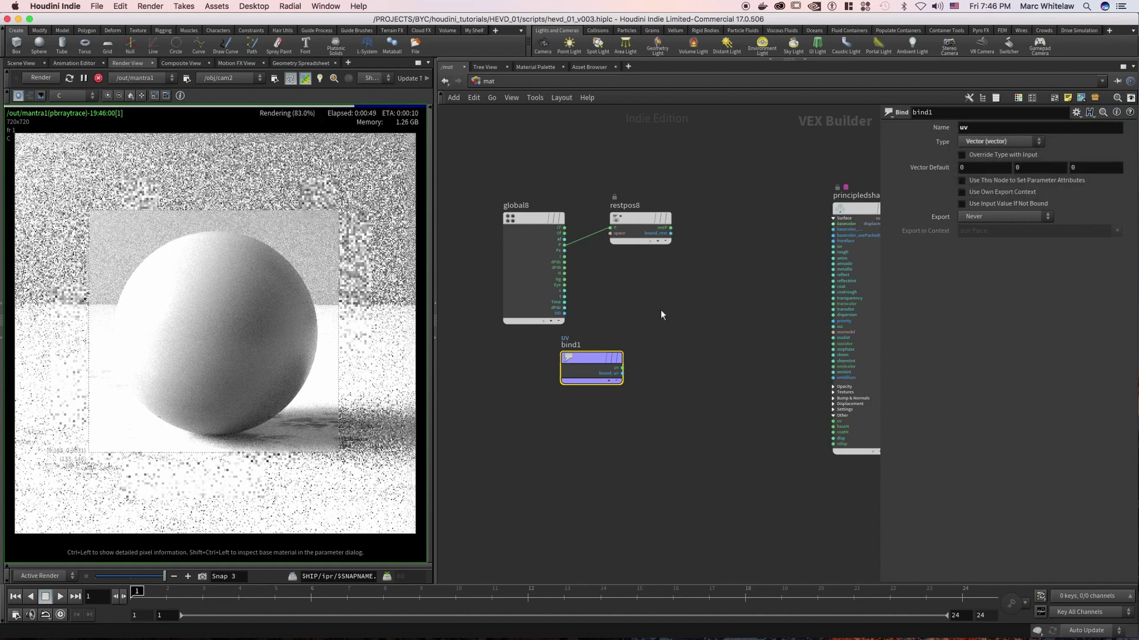
Add a Texture node beside bind1 and connect the uv output of bind1 to its uv input.
click(678, 355)
key(Tab)
text(principled)
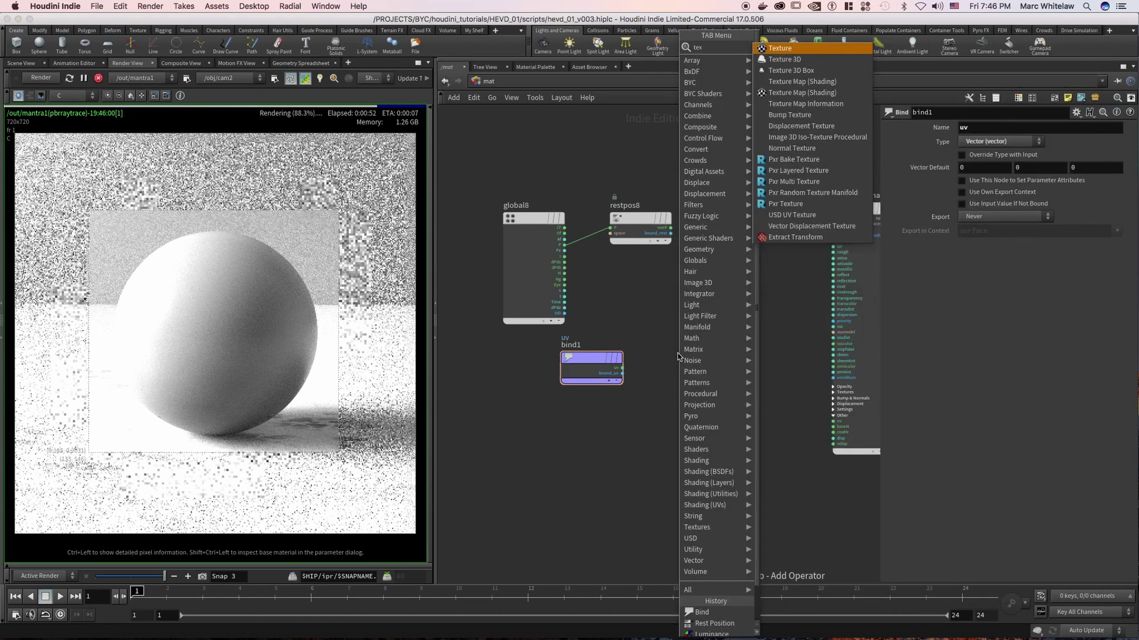
key(Return)
click(674, 359)
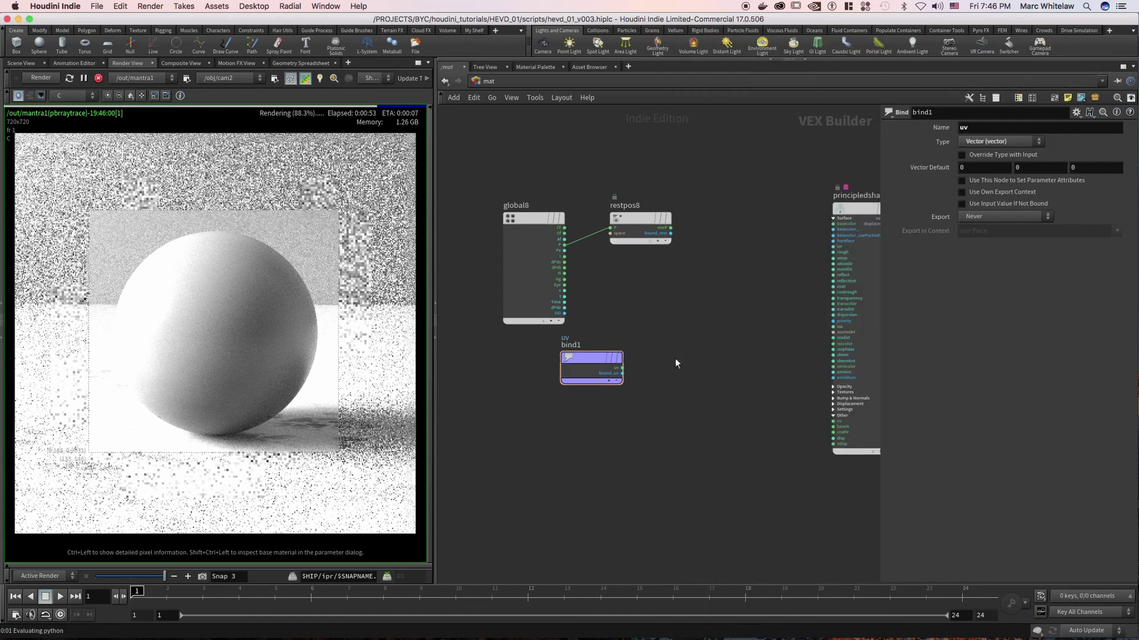
drag(605, 358, 644, 369)
key(y)
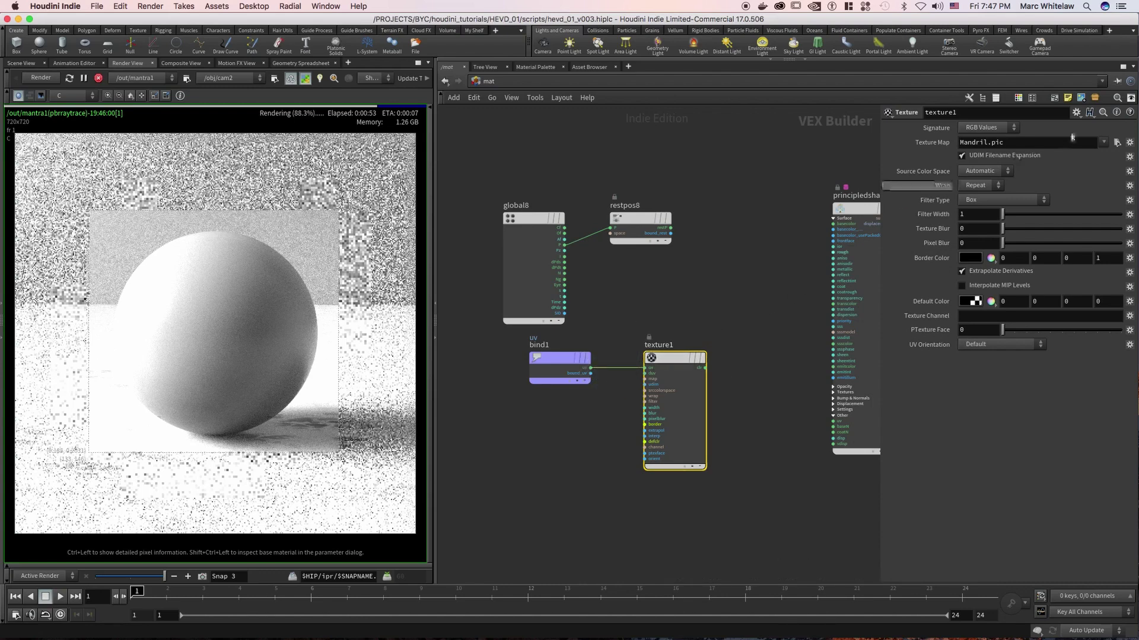
Load BYC_BASICS_PACK_01.png as the texture map of texture1.
click(1116, 144)
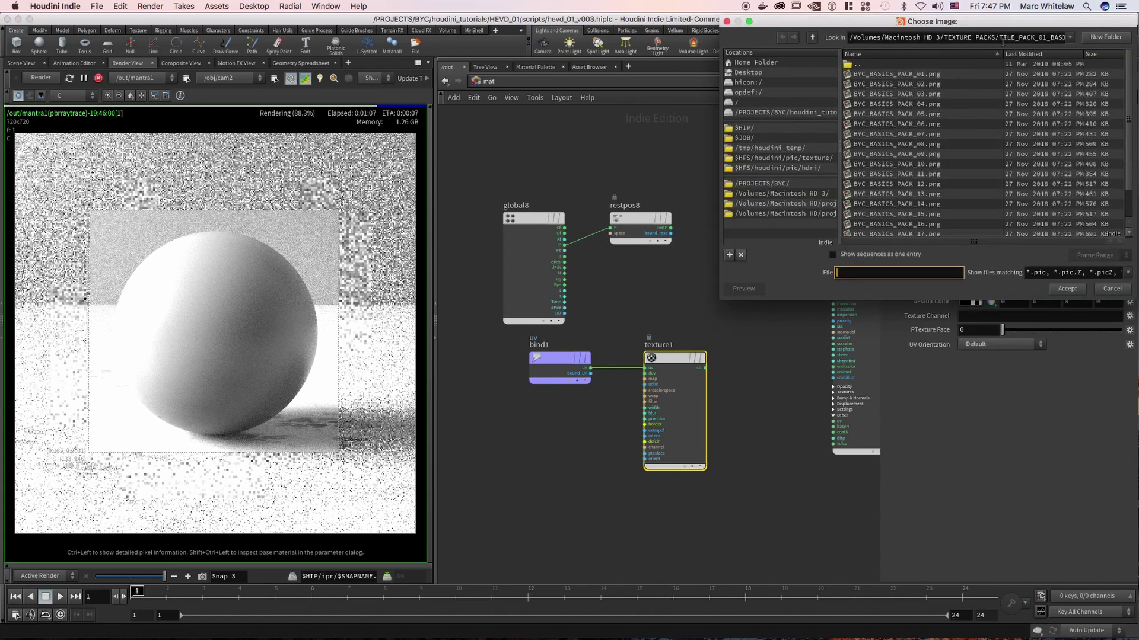
click(884, 74)
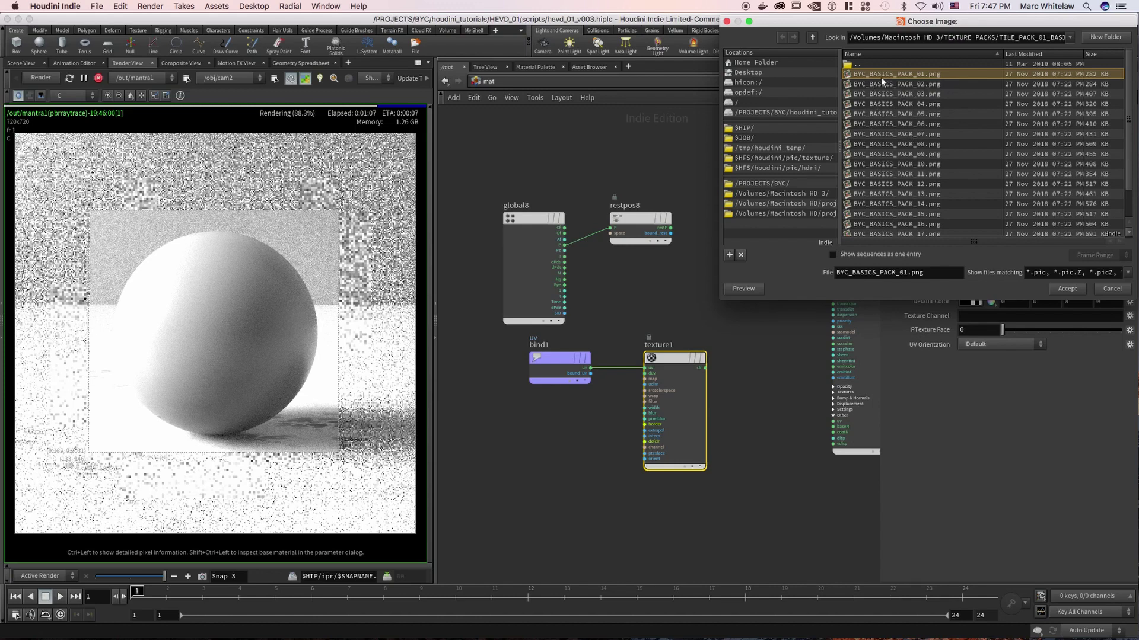
click(1066, 289)
Connect the color output of texture1 to the basecolor input of principledshader1.
middle_drag(680, 271, 618, 257)
click(659, 347)
drag(660, 350, 766, 215)
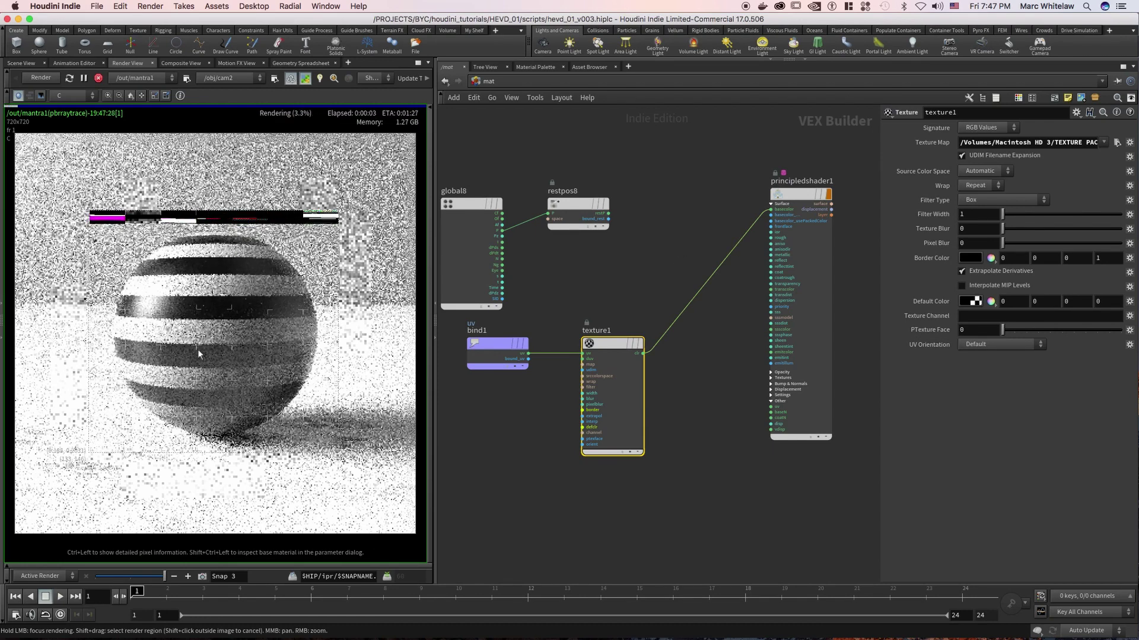
Rearrange the nodes to leave more room between global8 and restpos8 and between bind1 and texture1.
scroll(593, 249, down, 4)
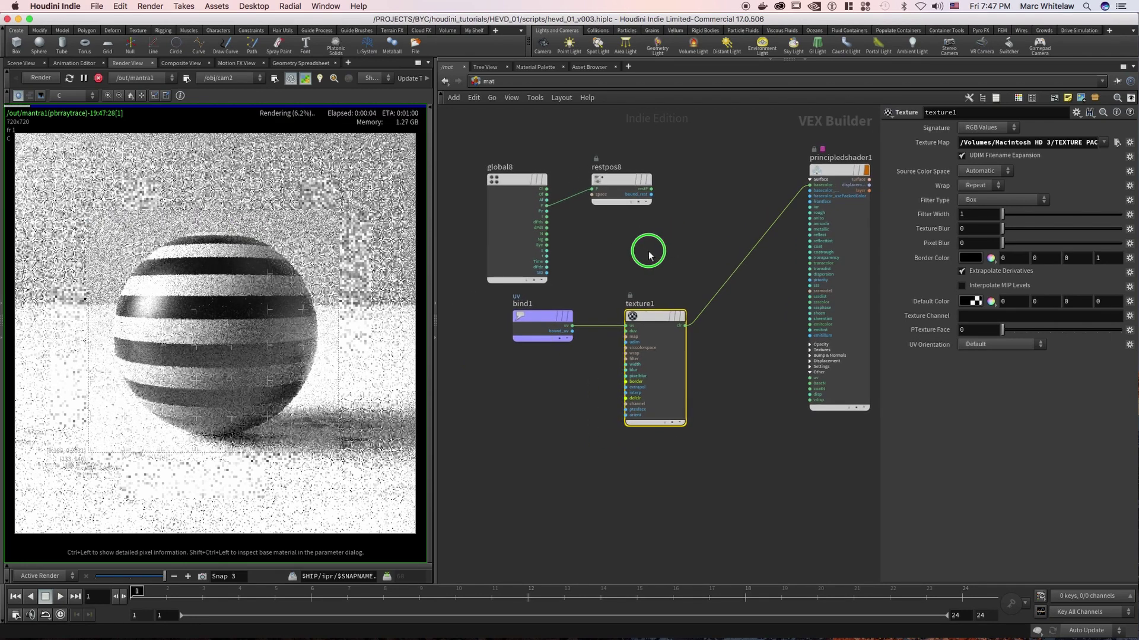
drag(693, 164, 596, 167)
scroll(633, 255, up, 2)
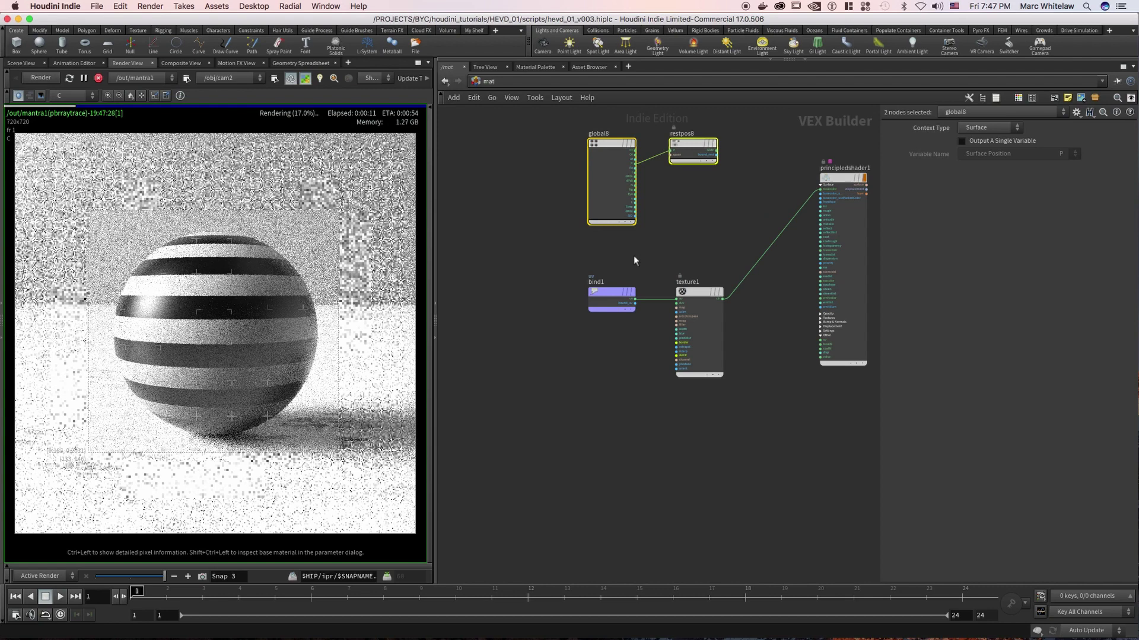
click(602, 307)
middle_drag(670, 224, 652, 249)
drag(584, 185, 554, 191)
right_drag(617, 229, 624, 284)
mouse_move(624, 284)
middle_down()
mouse_move(589, 302)
mouse_move(614, 297)
middle_up()
drag(552, 361, 508, 356)
Add a Turbulent Noise node between restpos8 and texture1 and set its noise type to Original Perlin Noise.
click(599, 275)
key(Tab)
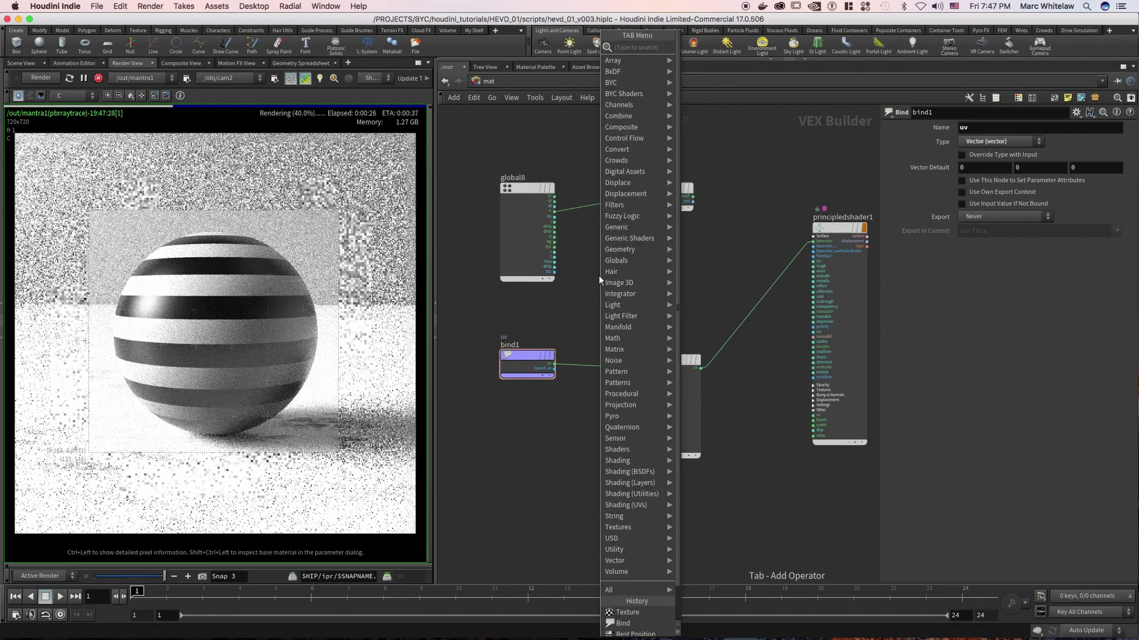
text(noise)
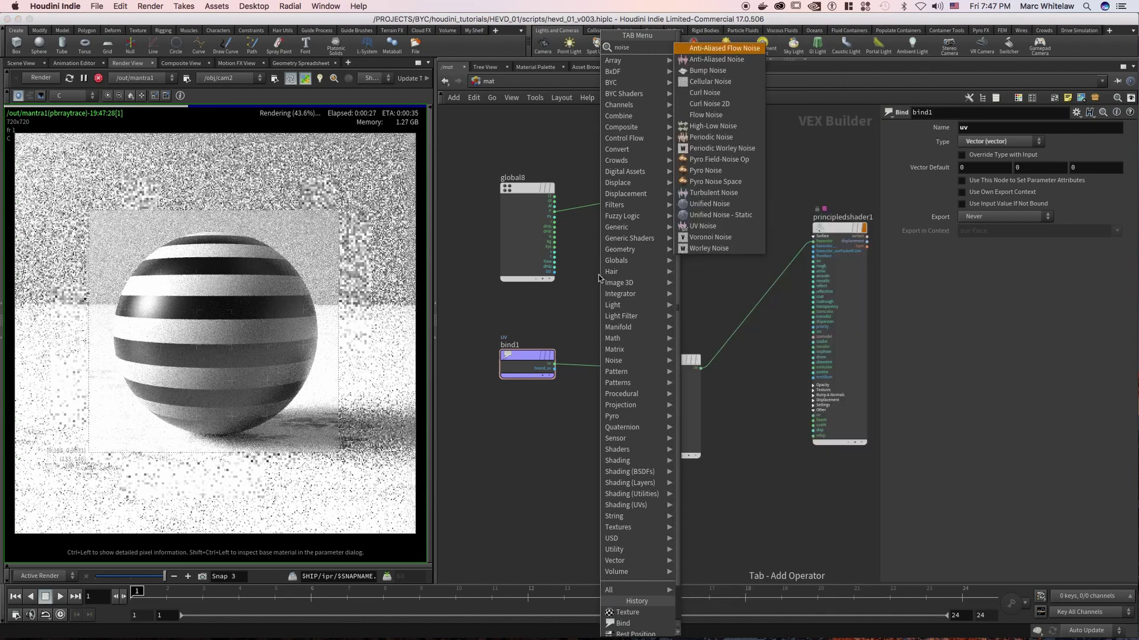
click(714, 196)
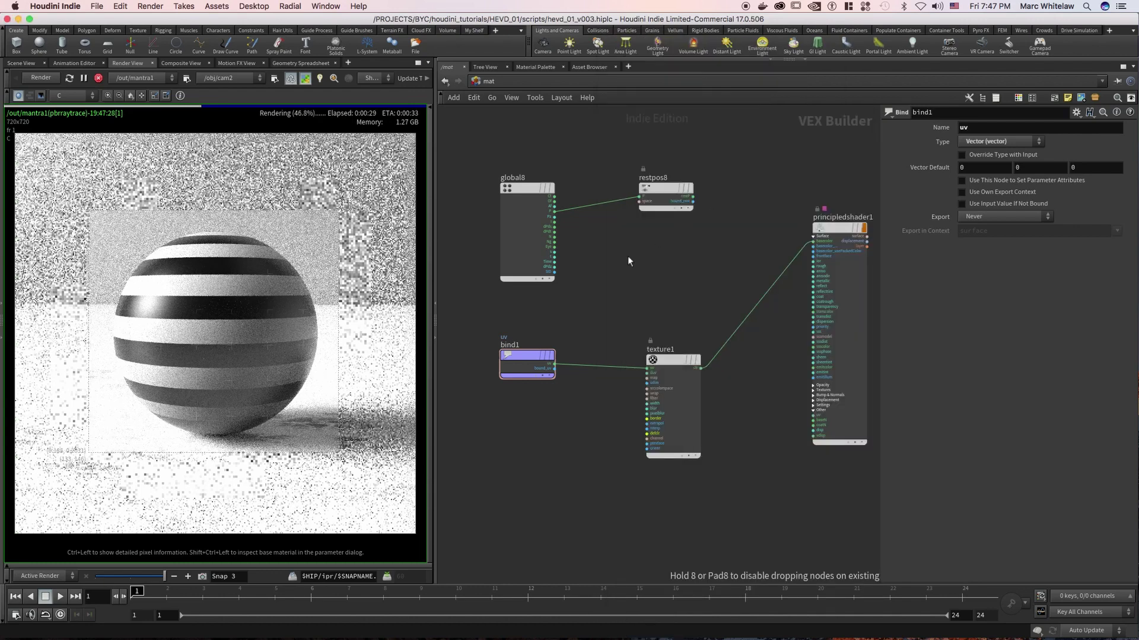
click(625, 259)
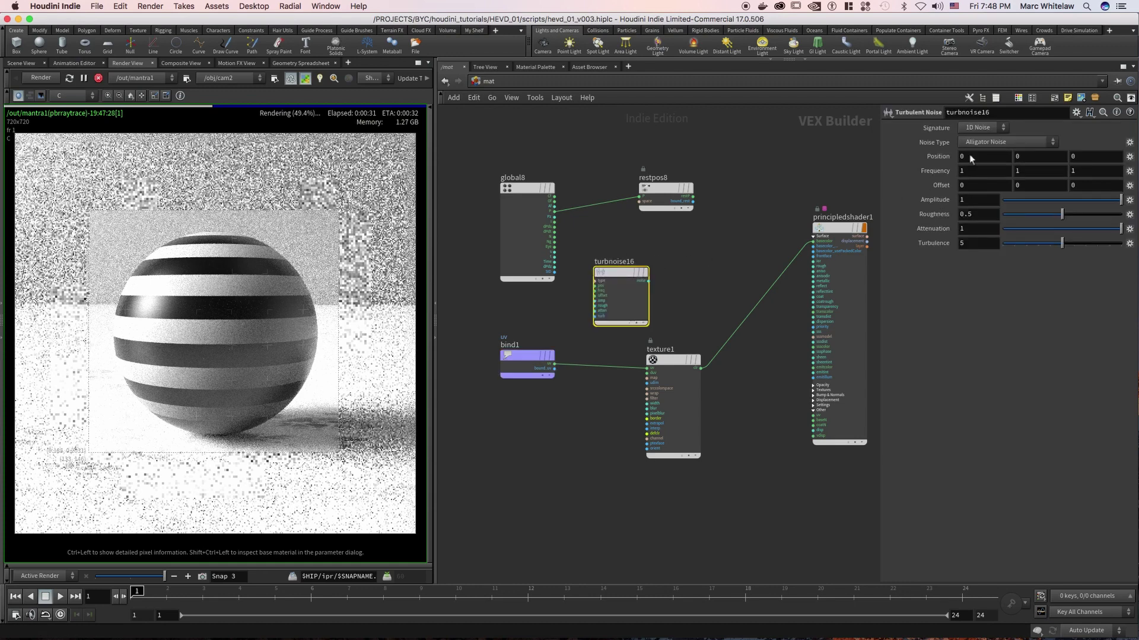
click(989, 143)
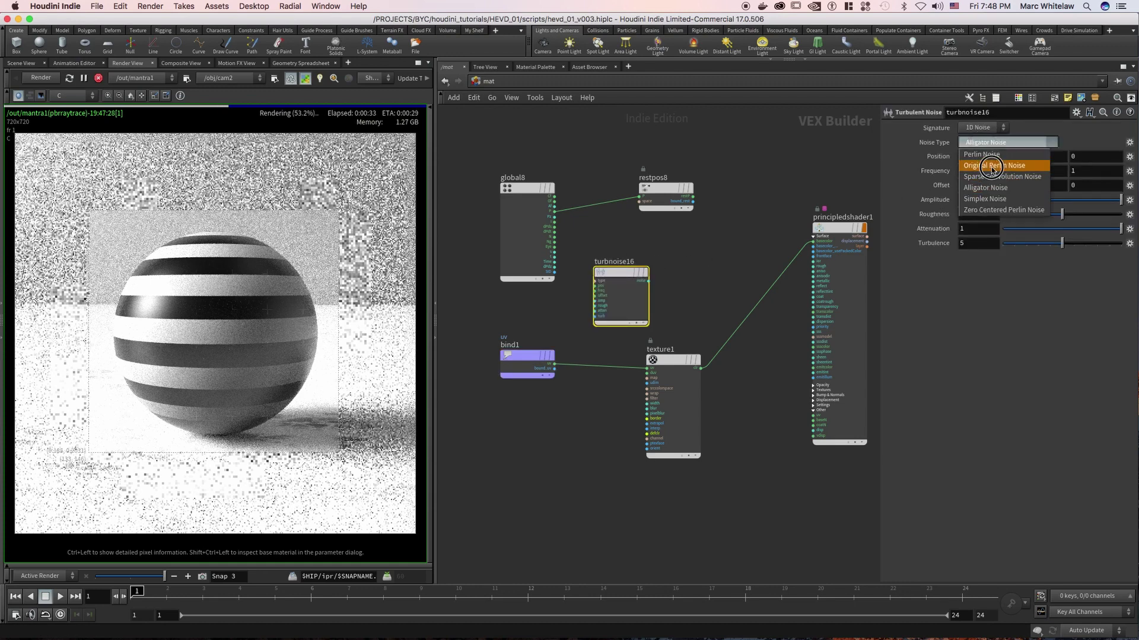
click(991, 167)
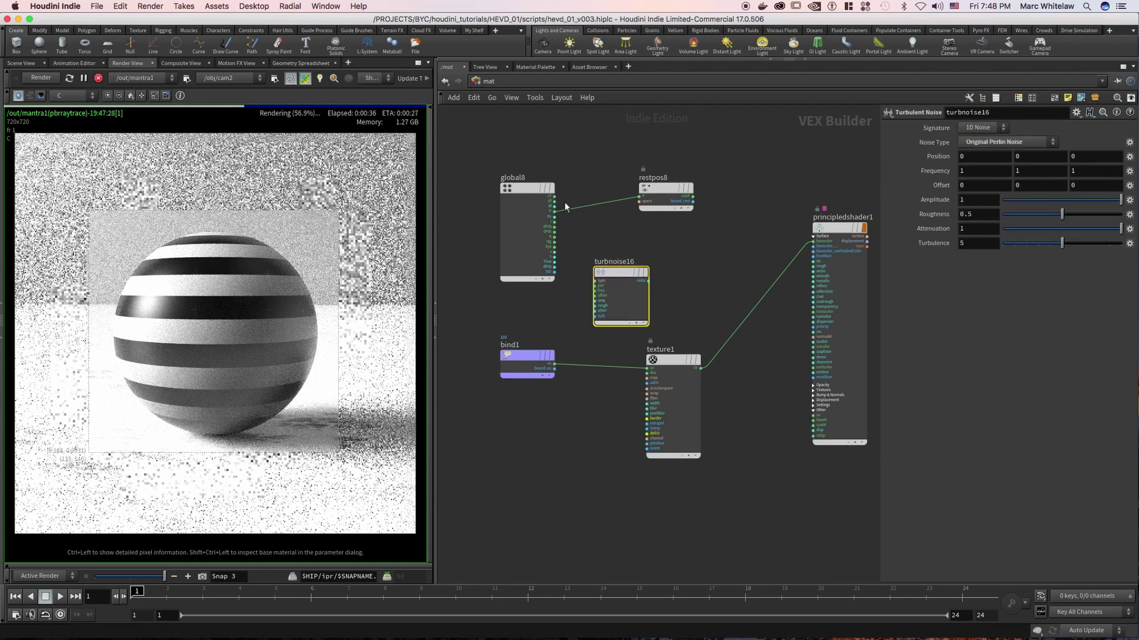
Connect the rest output of restpos8 to the pos input of turbnoise16 and move texture1 closer to principledshader1.
drag(556, 212, 590, 226)
key(Escape)
drag(667, 191, 595, 286)
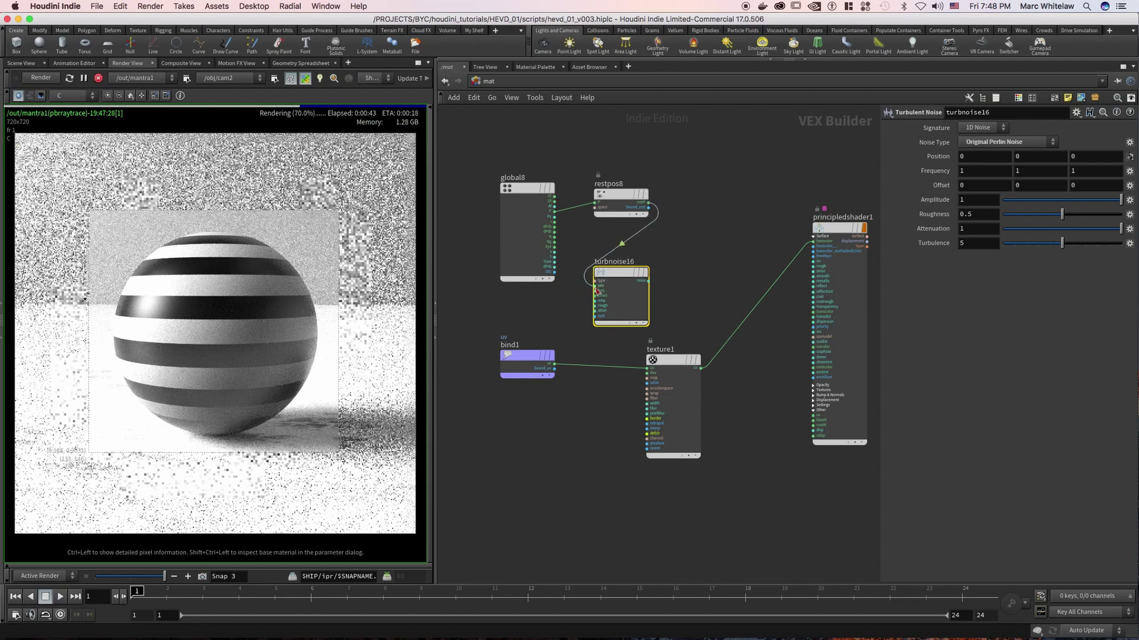
drag(706, 363, 765, 364)
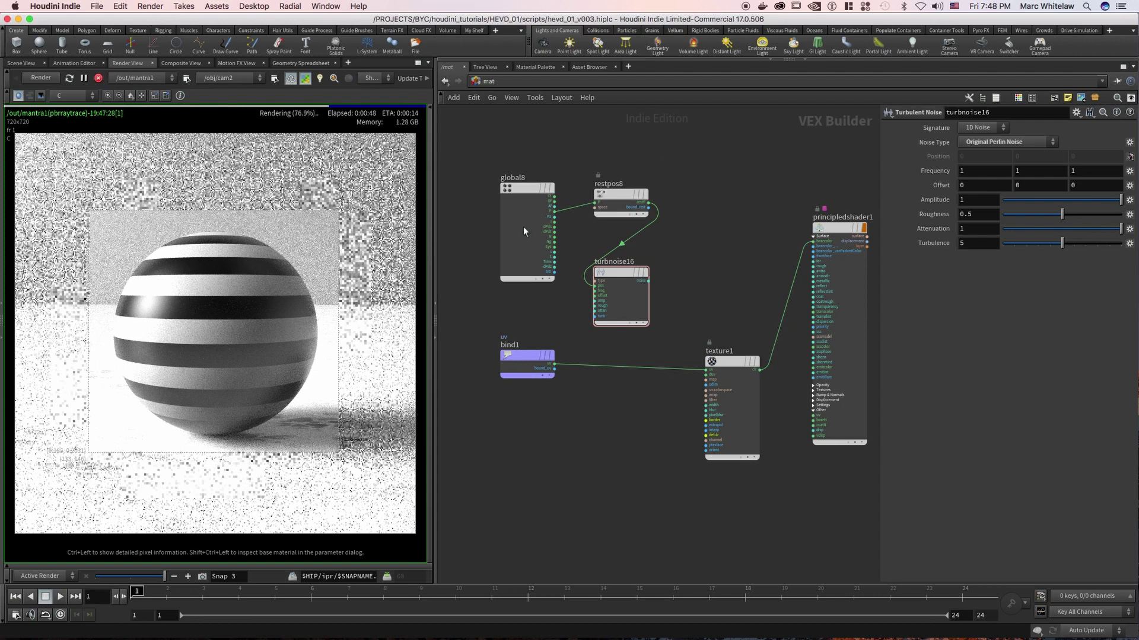
Move global8 and restpos8 together away from turbnoise16 so the noise chain runs in one direction.
drag(521, 233, 664, 158)
drag(504, 209, 417, 215)
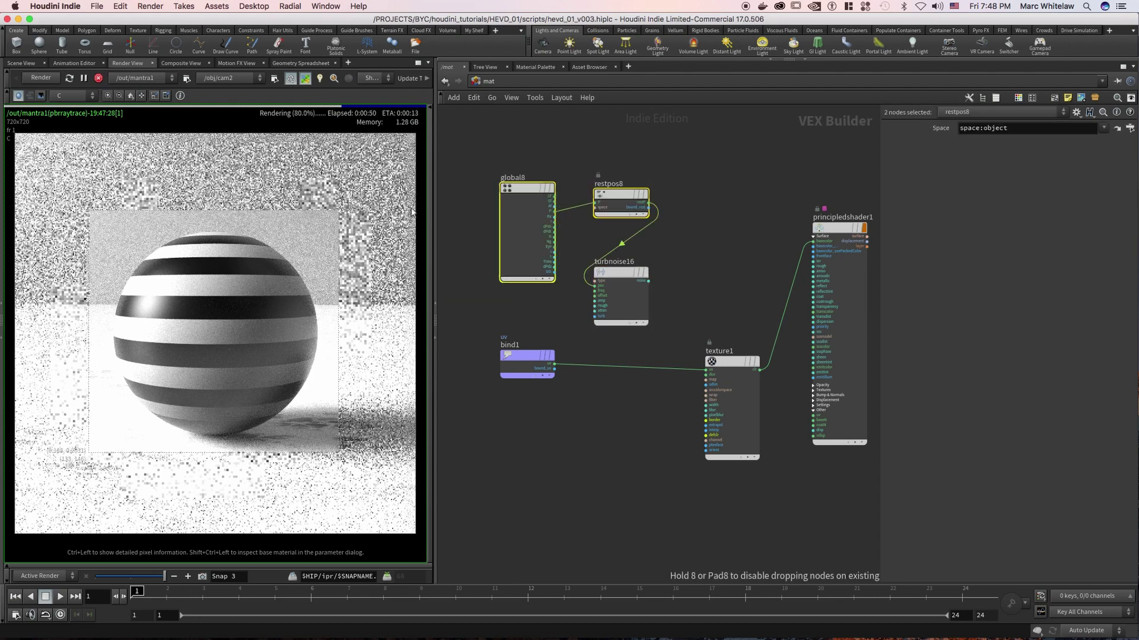
middle_drag(552, 142, 627, 142)
right_drag(625, 142, 610, 160)
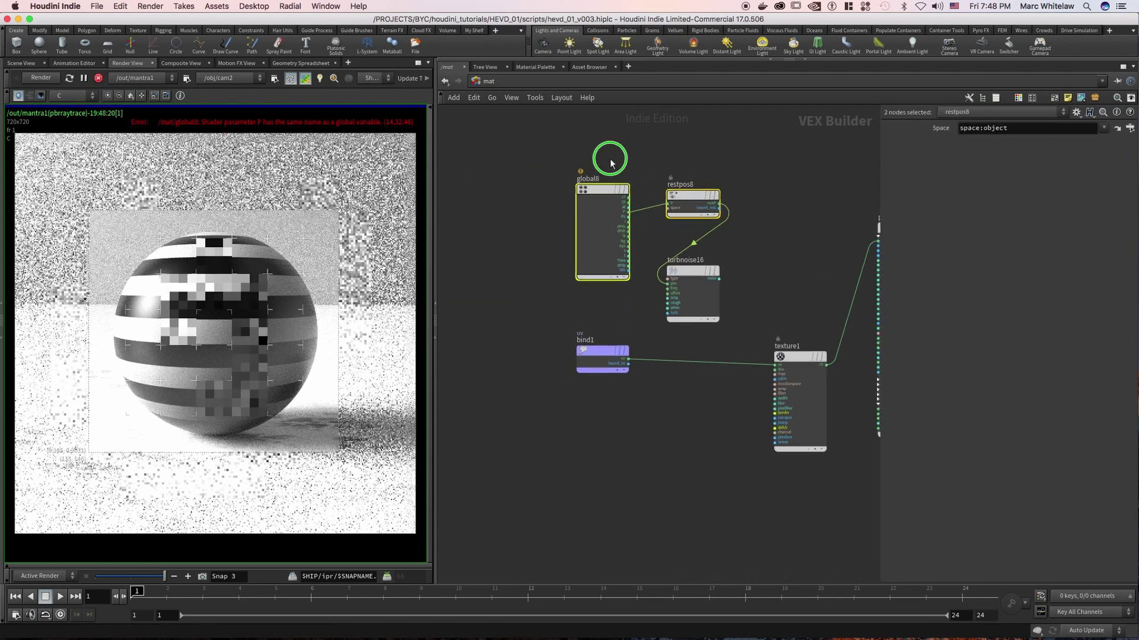
scroll(611, 163, down, 3)
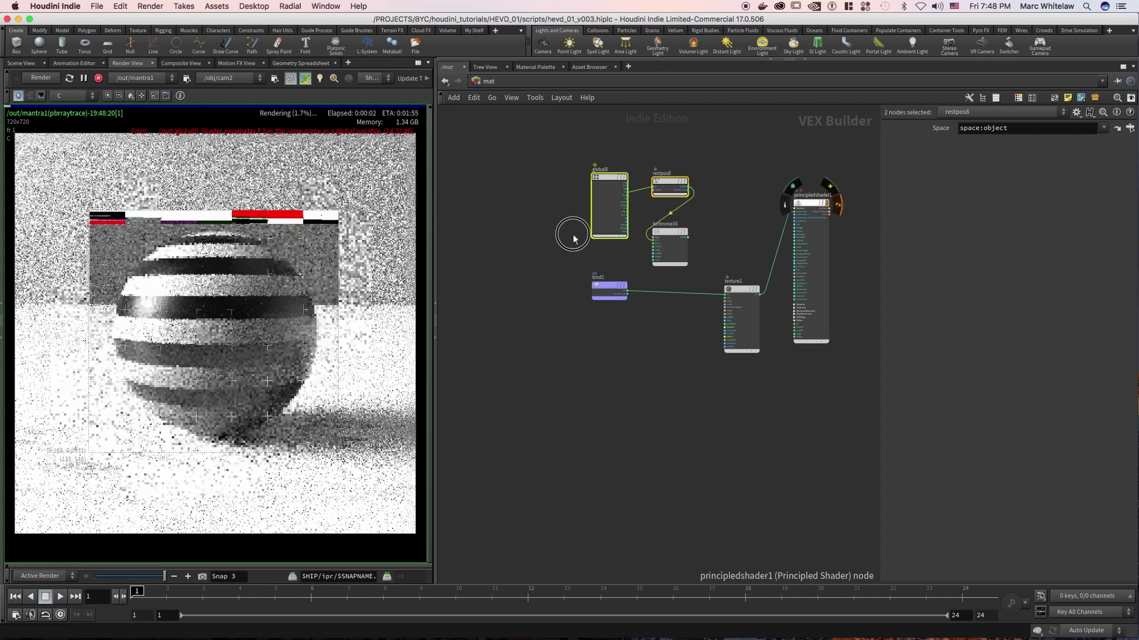
drag(338, 261, 780, 178)
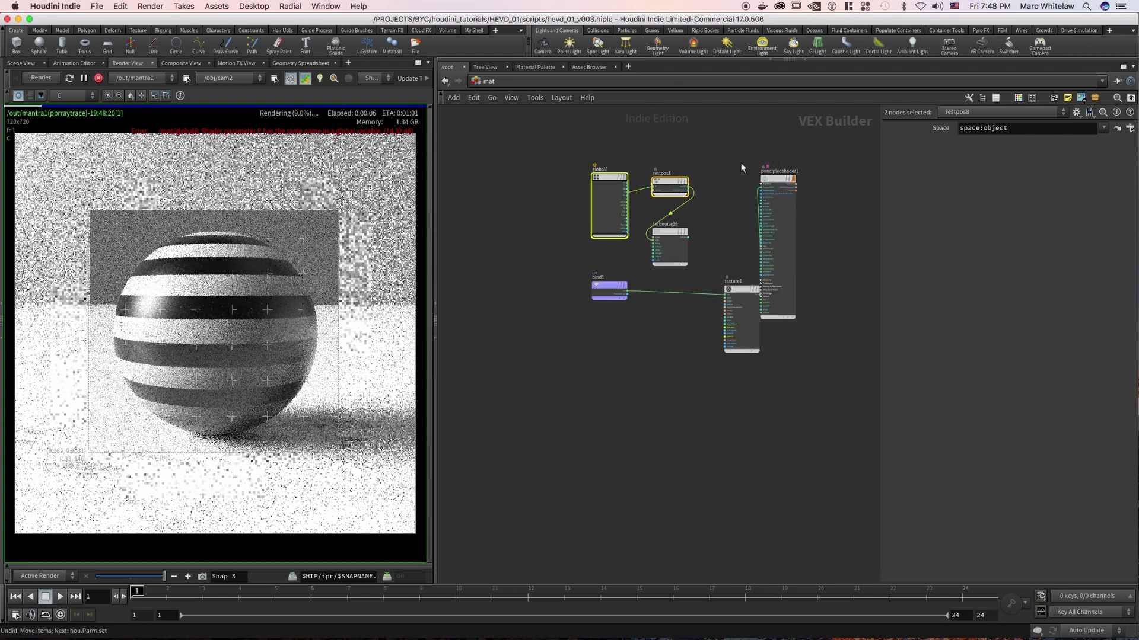
key(super+z)
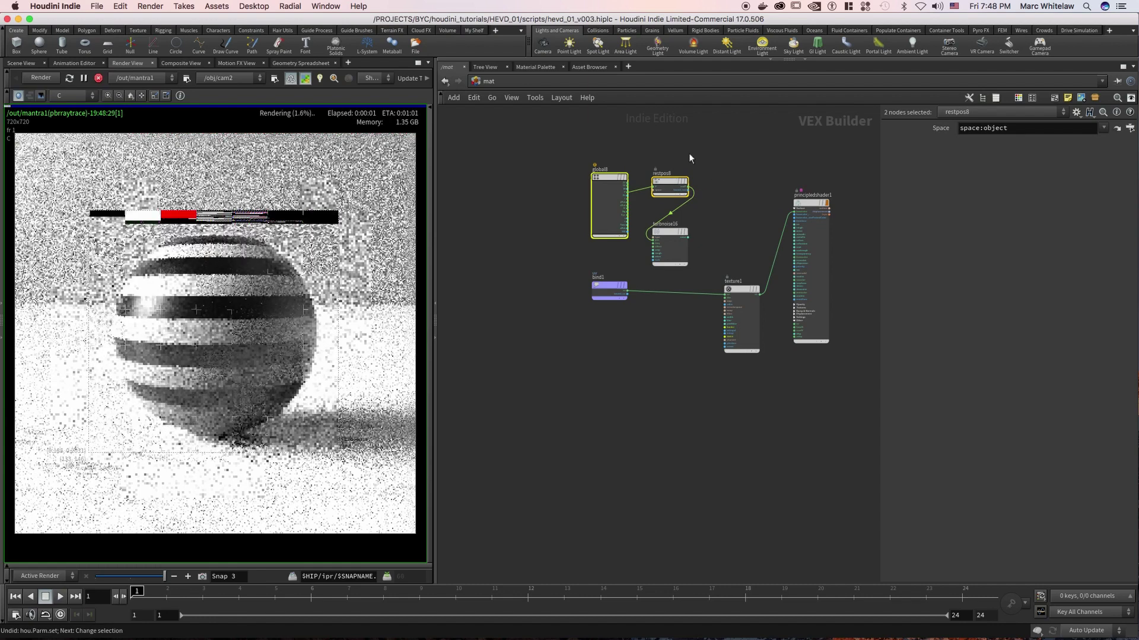
drag(598, 180, 510, 199)
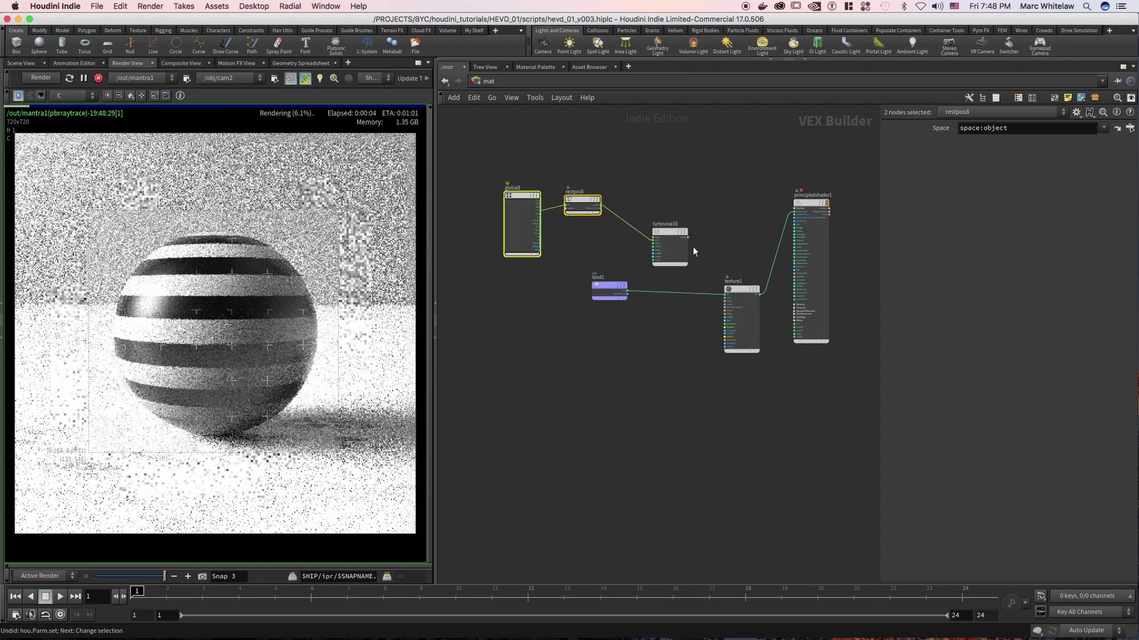
Insert an Add node into the wire between bind1 and texture1.
click(667, 325)
key(Tab)
text(a)
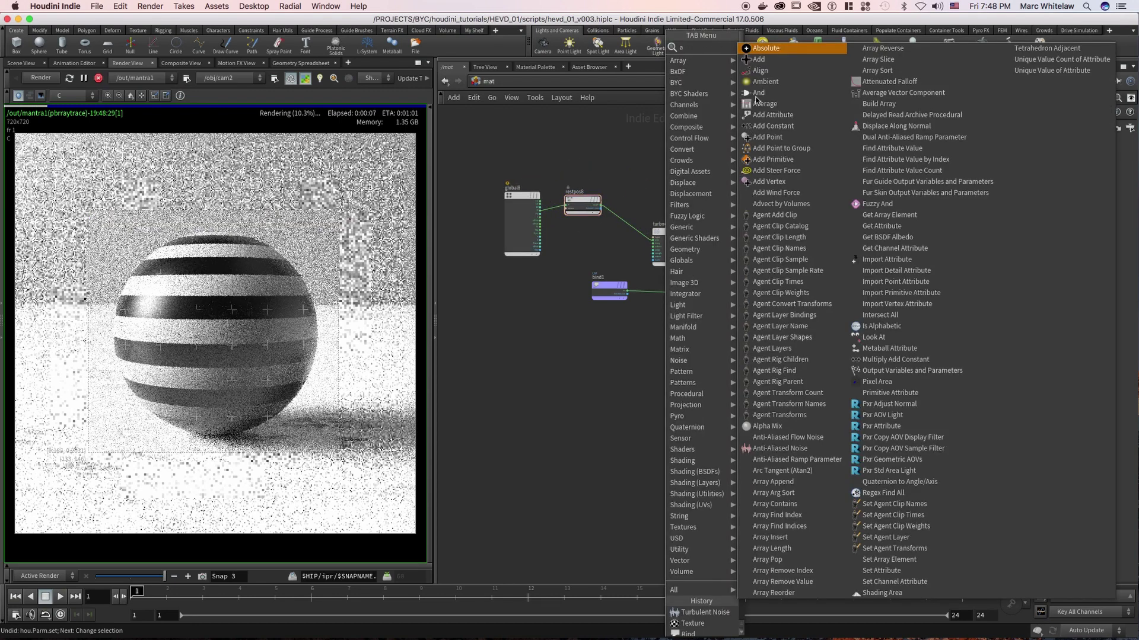
text(dd)
click(761, 49)
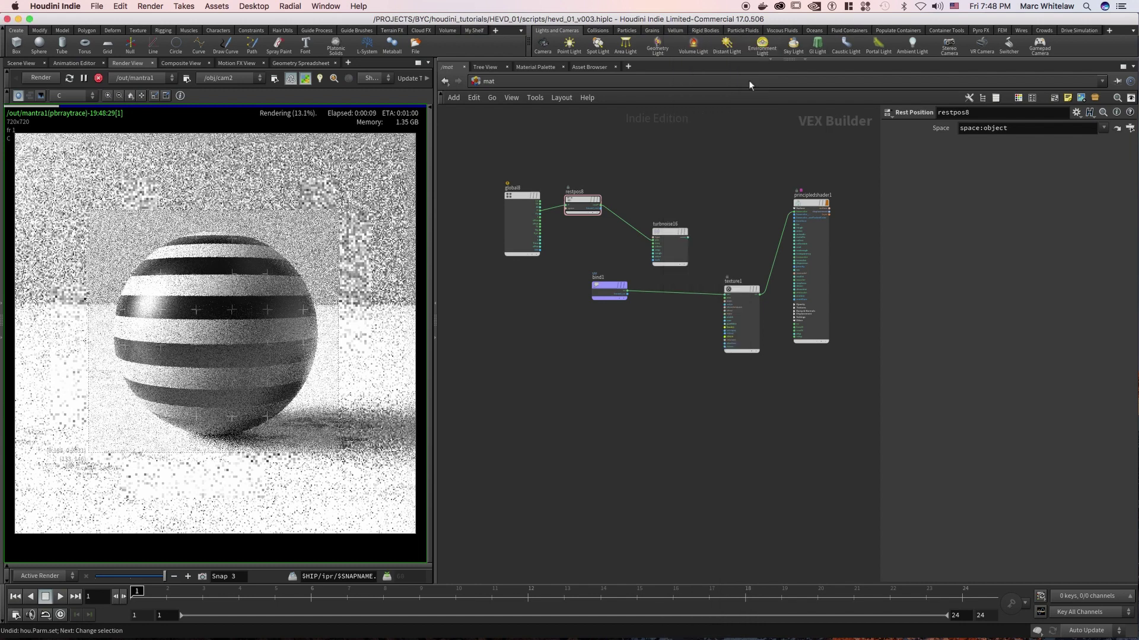
click(686, 294)
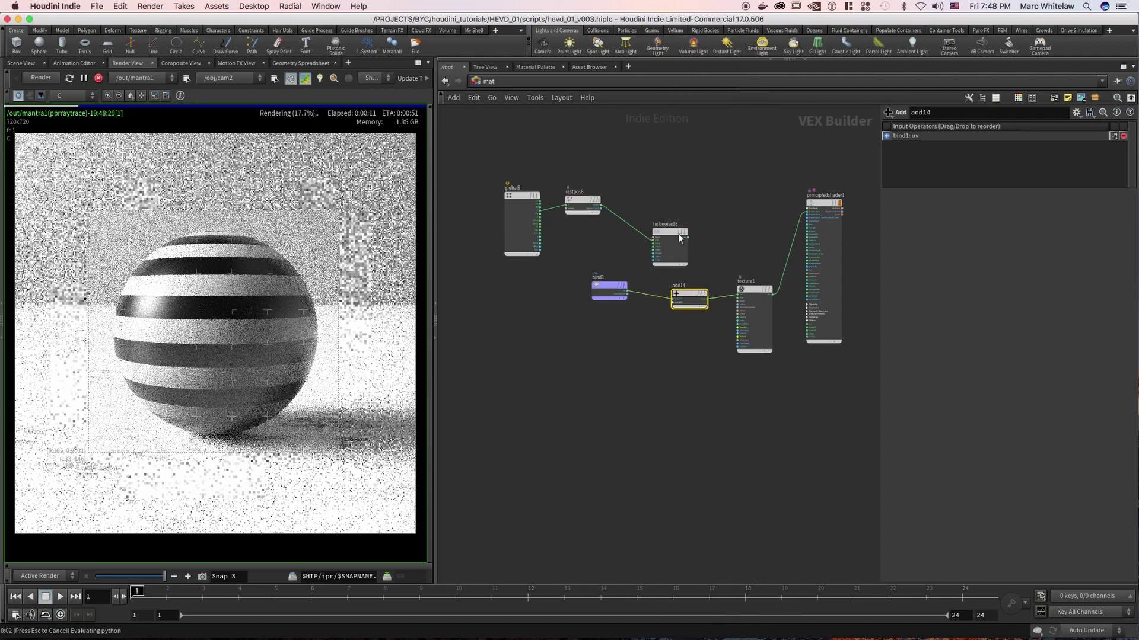
Connect the noise output of turbnoise16 to the second input of add14 and align bind1 with add14.
drag(660, 229, 674, 302)
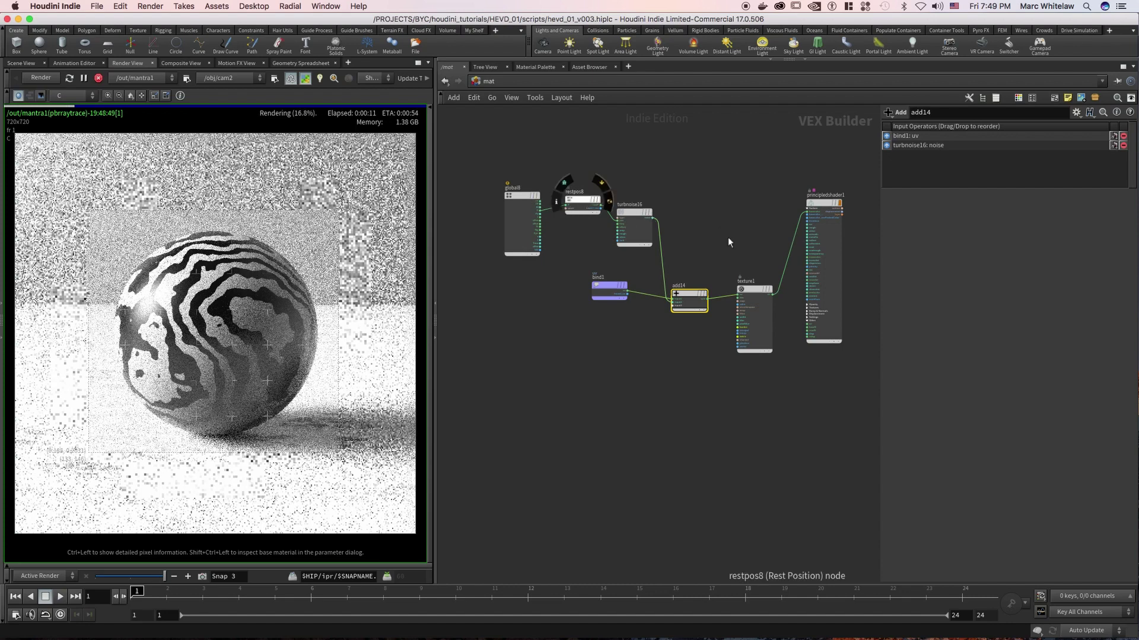
scroll(650, 267, up, 3)
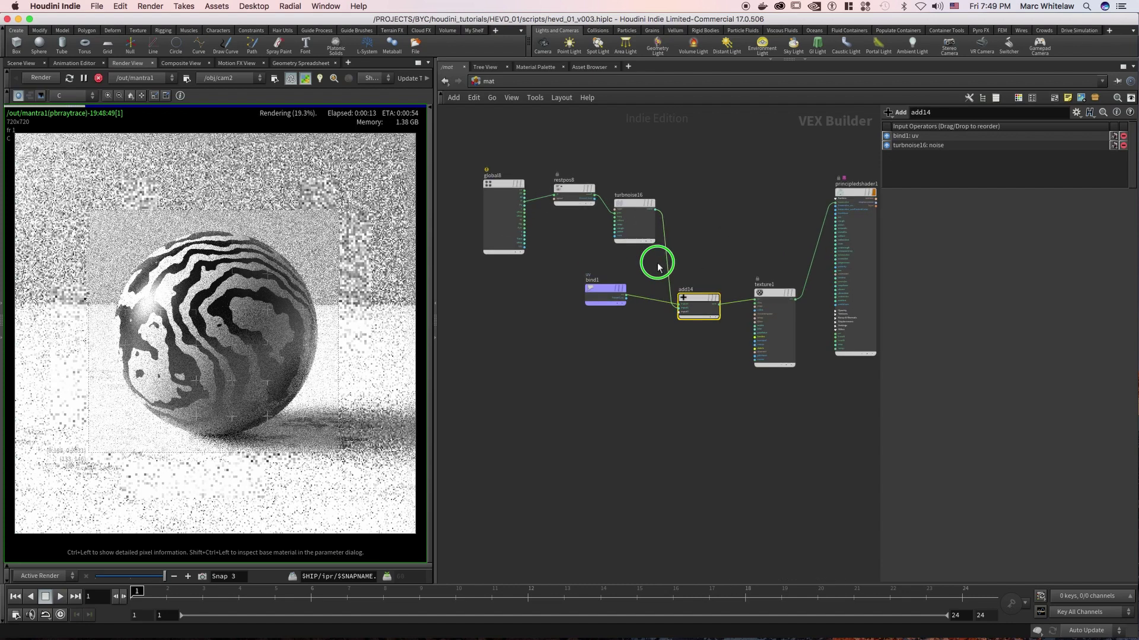
click(606, 302)
drag(606, 313, 620, 305)
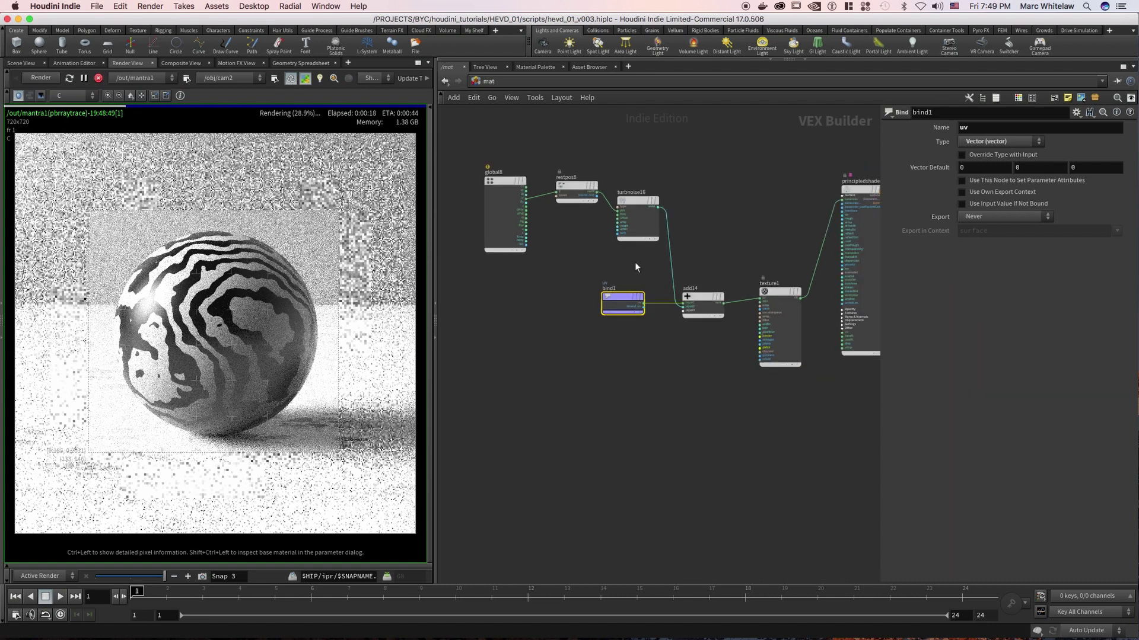
Load BYC_BASICS_PACK_10.png as the texture map of texture1.
scroll(635, 262, down, 2)
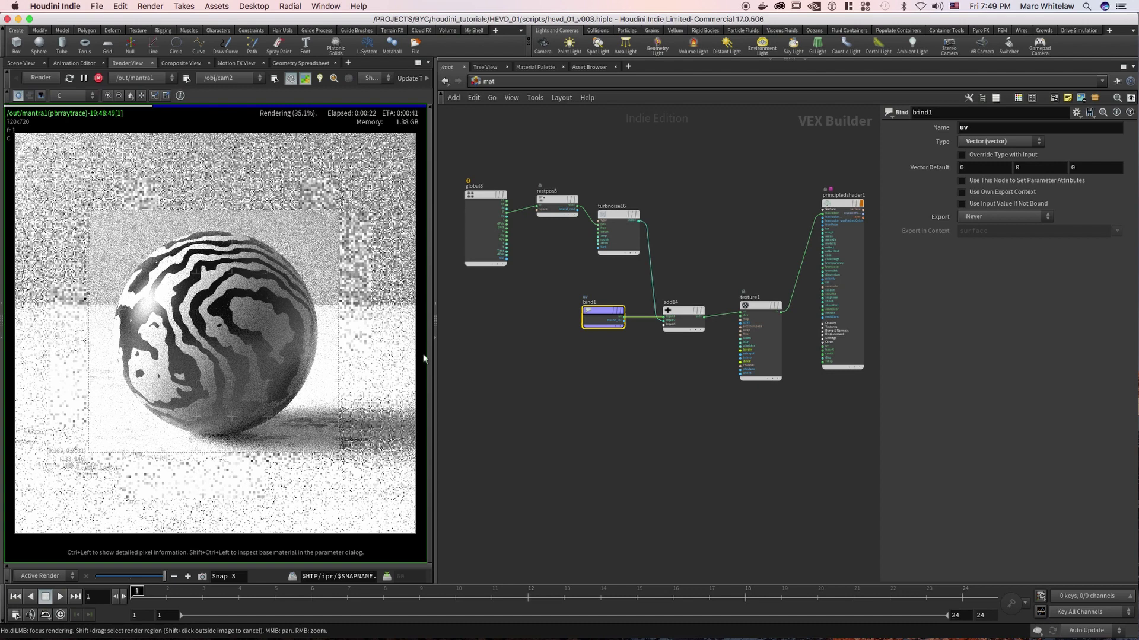
click(762, 359)
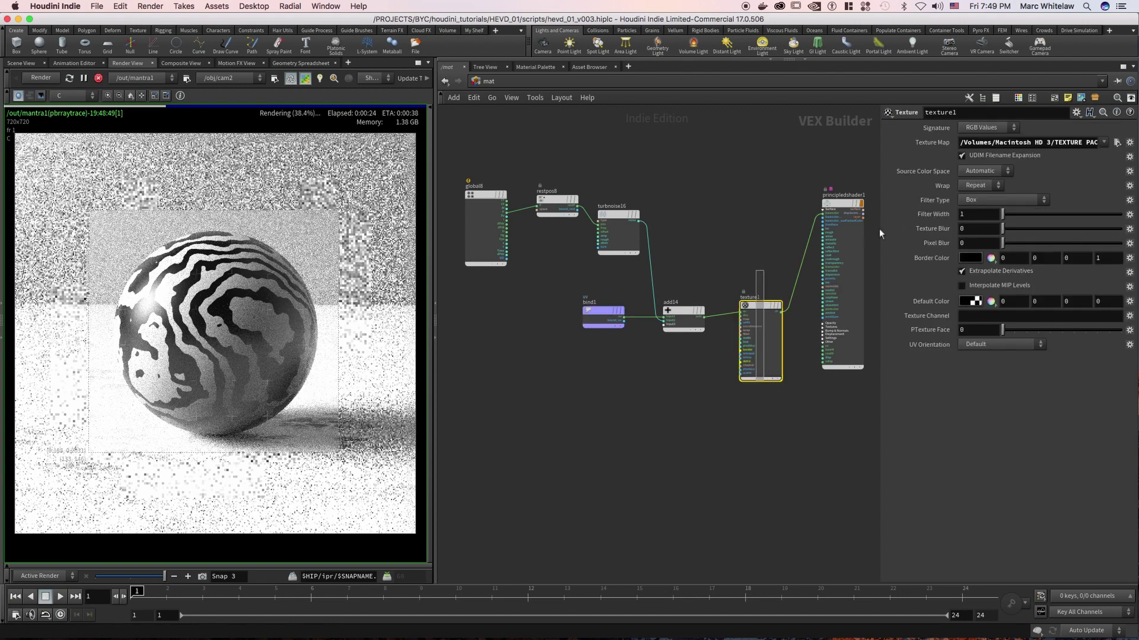
click(1117, 144)
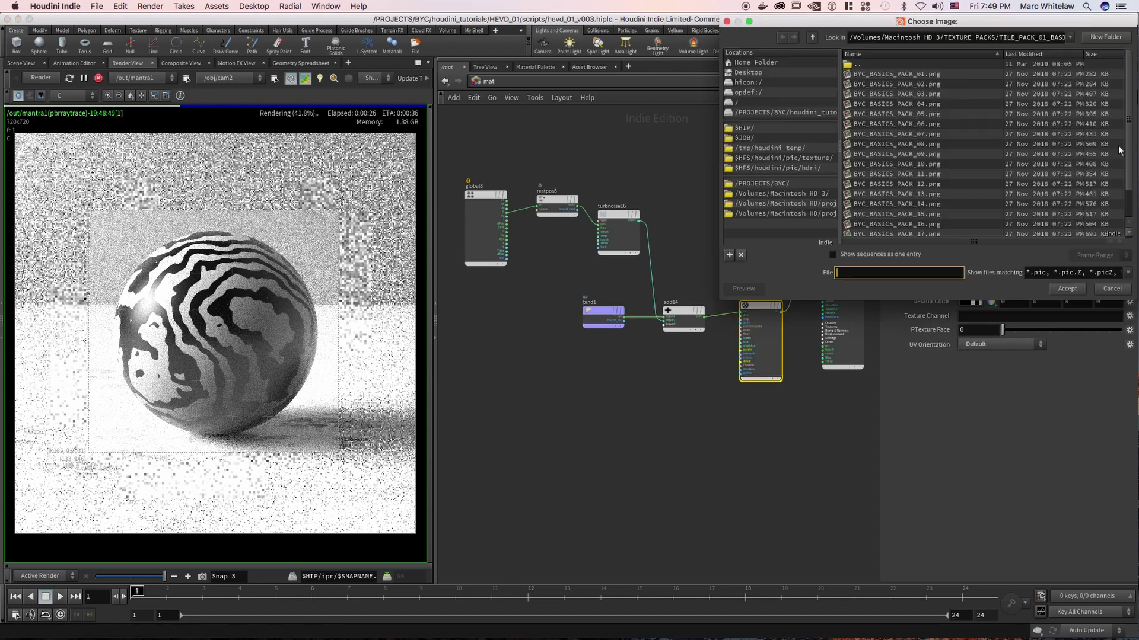
click(934, 165)
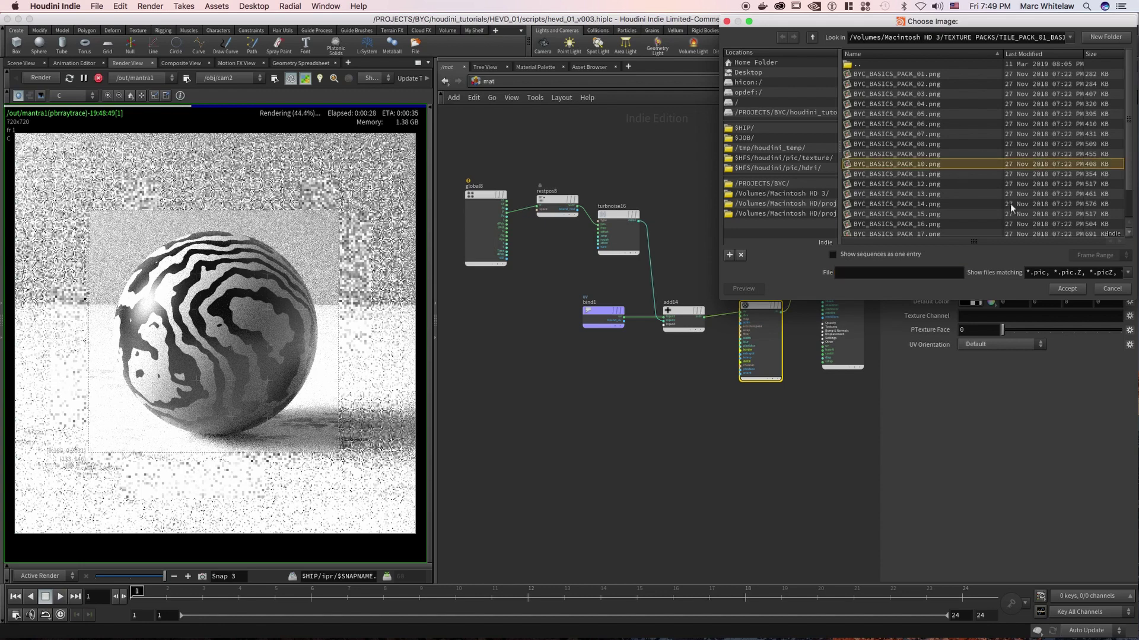
click(1062, 289)
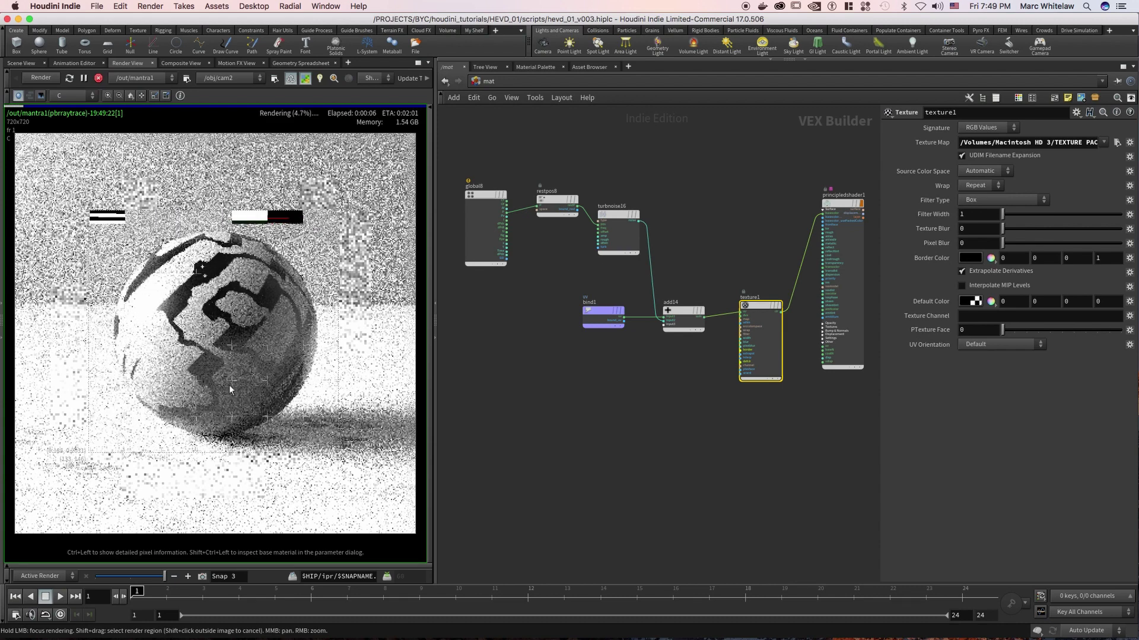
Turn off Use Point Color on principledshader1 and cut the wire from texture1 to its basecolor input.
click(693, 180)
right_drag(692, 177, 734, 175)
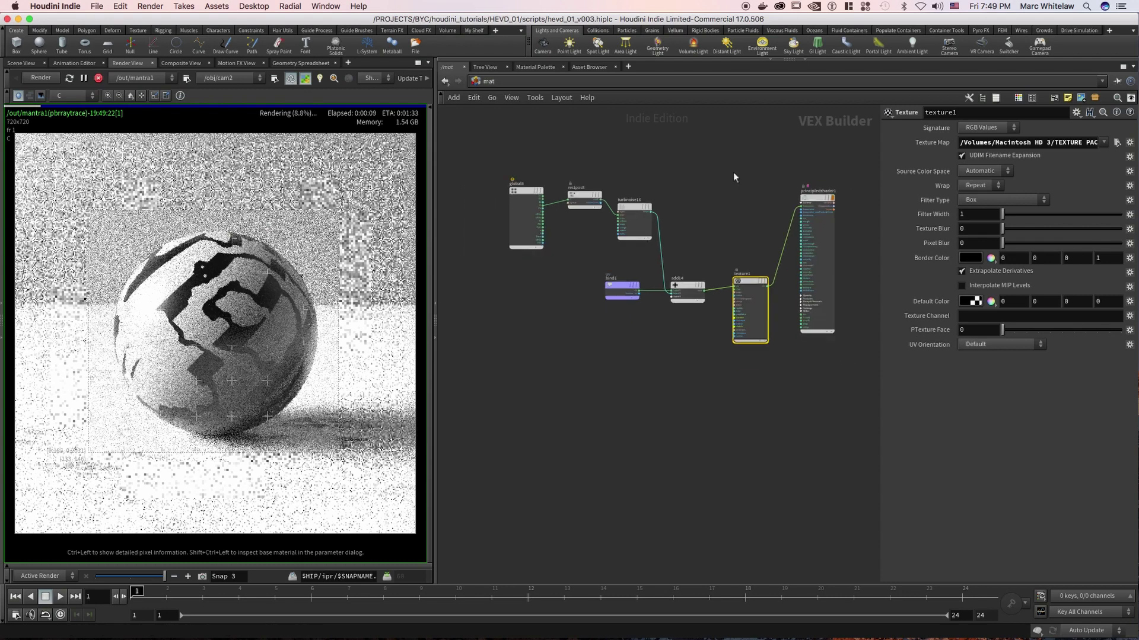
middle_drag(734, 177, 620, 200)
scroll(621, 204, up, 2)
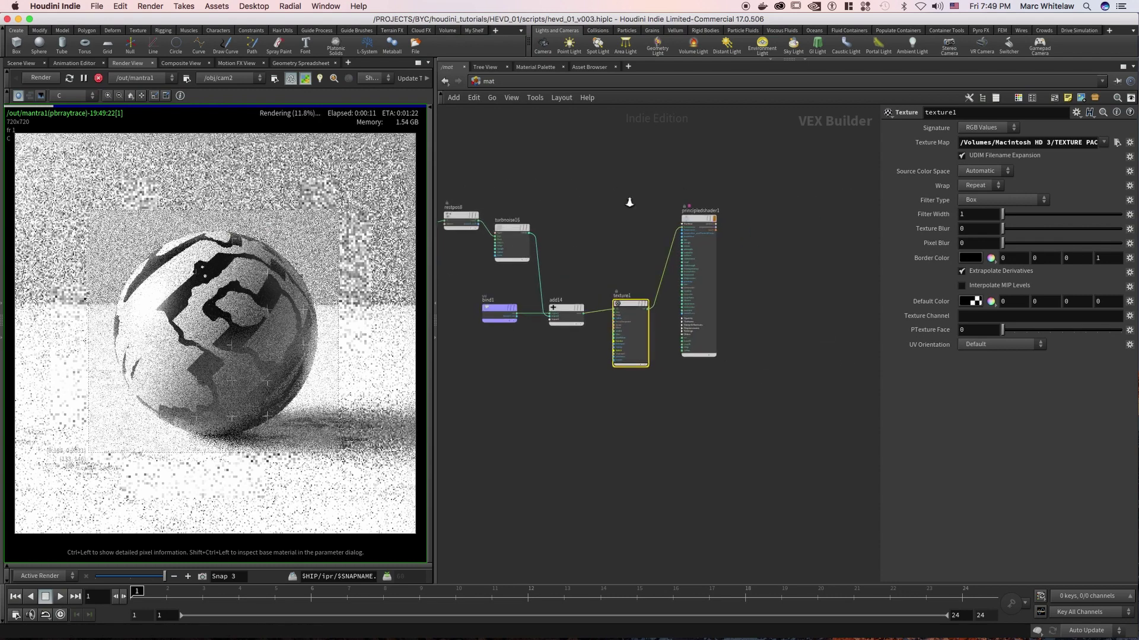
drag(629, 325, 628, 328)
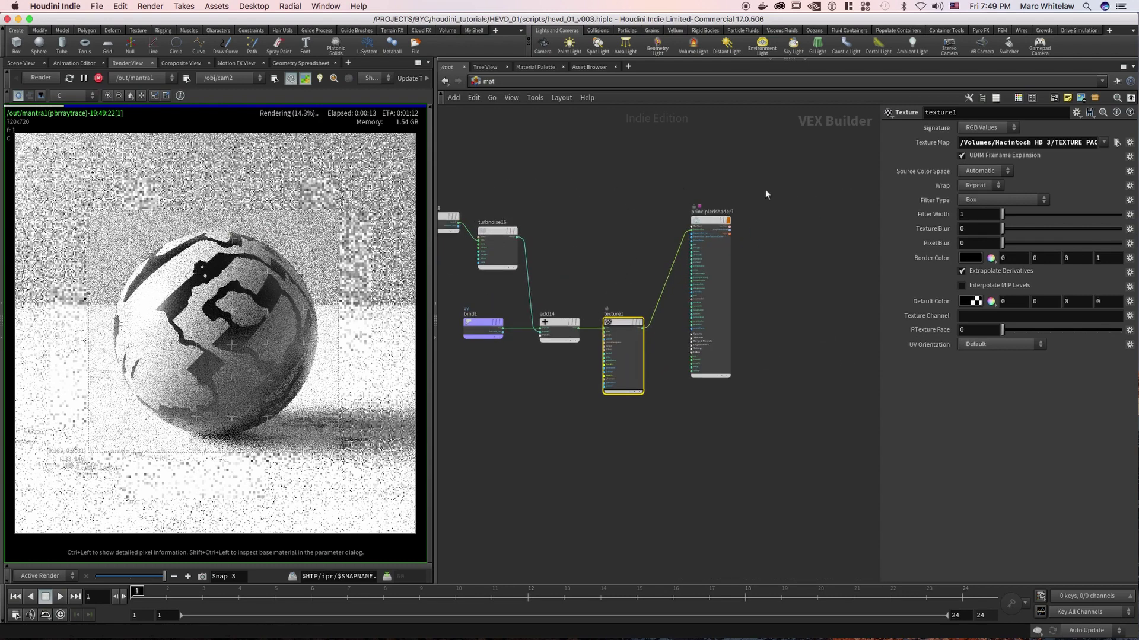
click(708, 220)
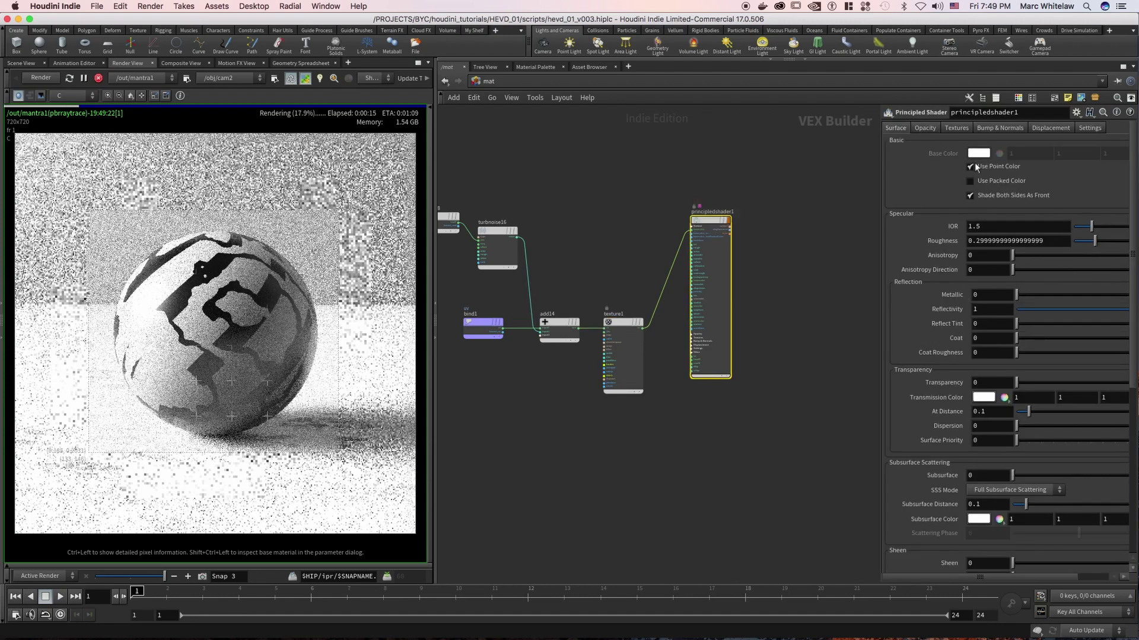
mouse_move(610, 235)
middle_down()
mouse_move(648, 204)
mouse_move(612, 232)
middle_up()
key(y)
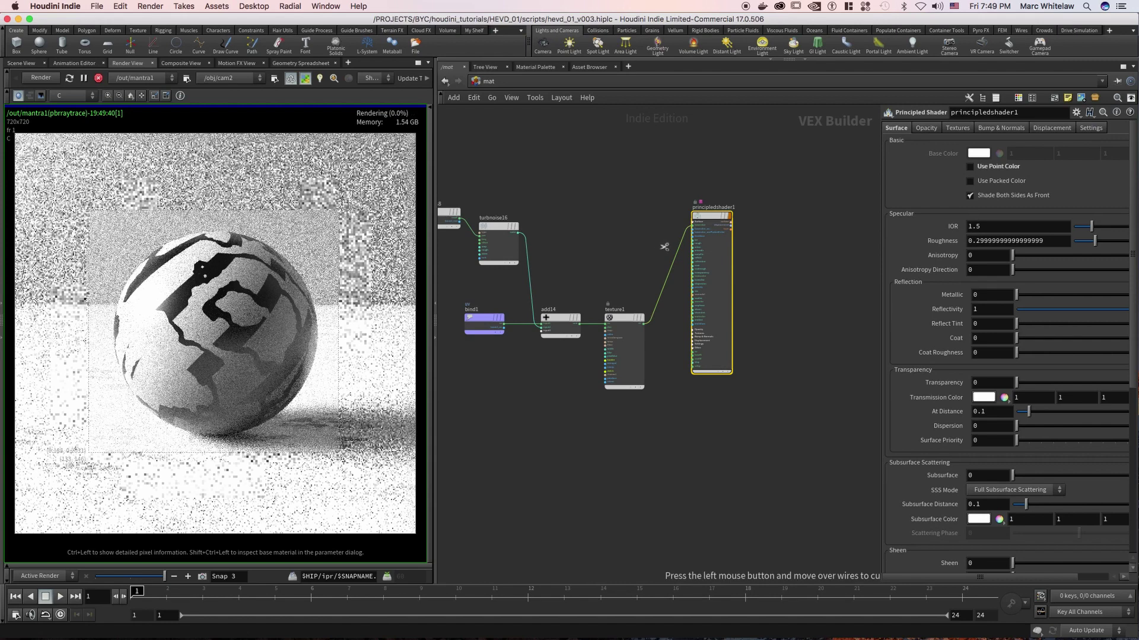
drag(660, 247, 680, 285)
Set the base color of principledshader1 to red (0.9, 0, 0).
click(982, 153)
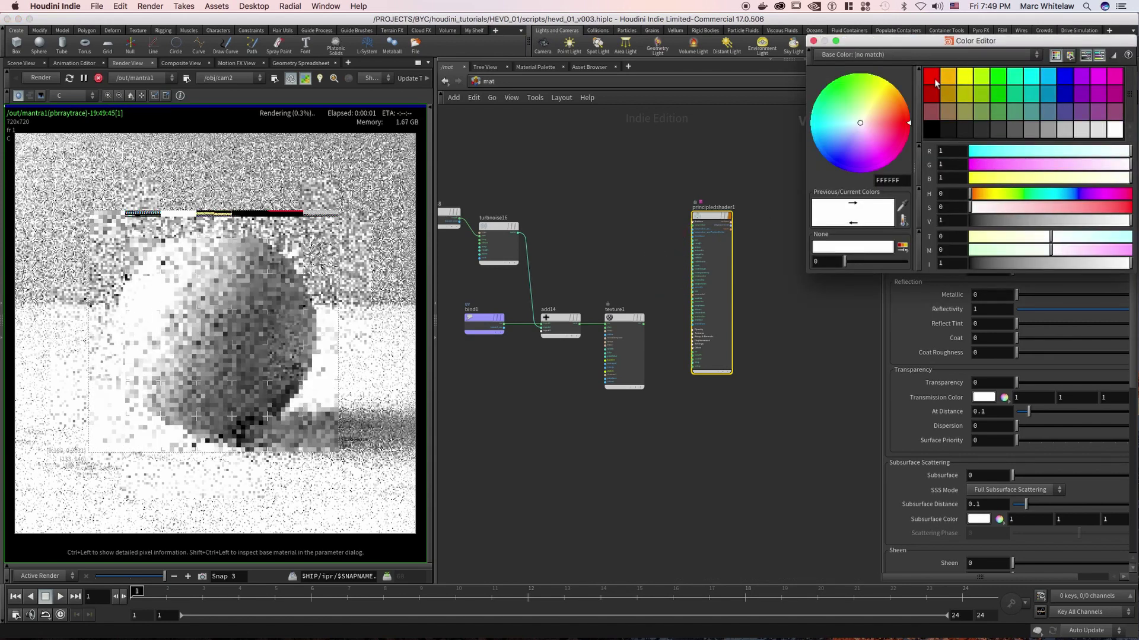
click(932, 77)
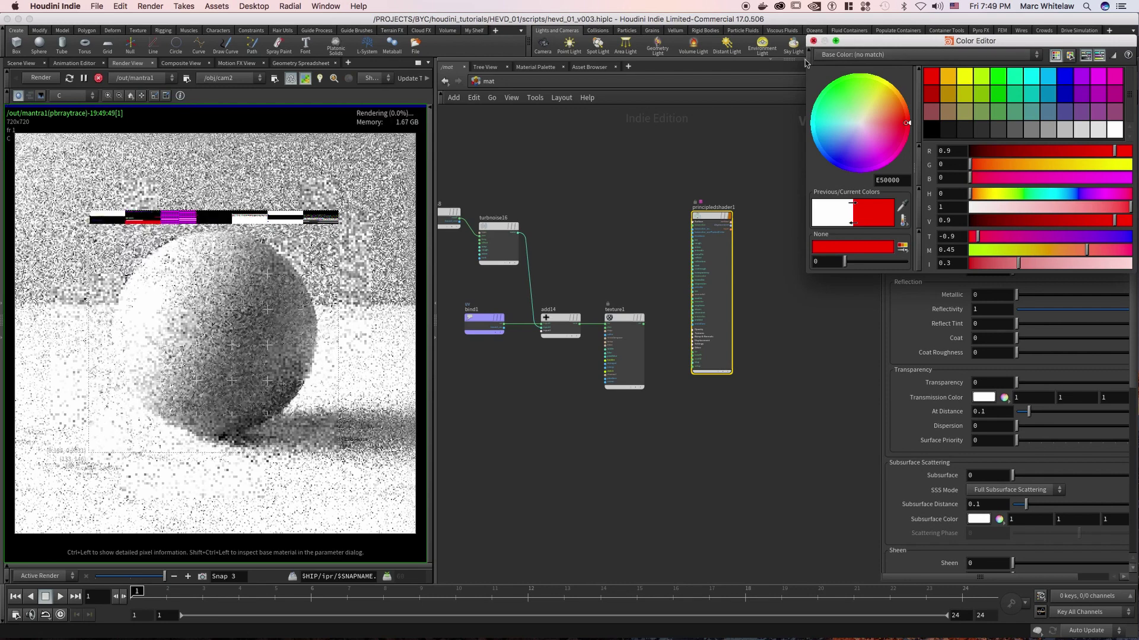
click(813, 40)
Duplicate principledshader1 below the original and set the copy's base color to blue (0, 0.45, 0.9).
alt+drag(715, 216, 714, 414)
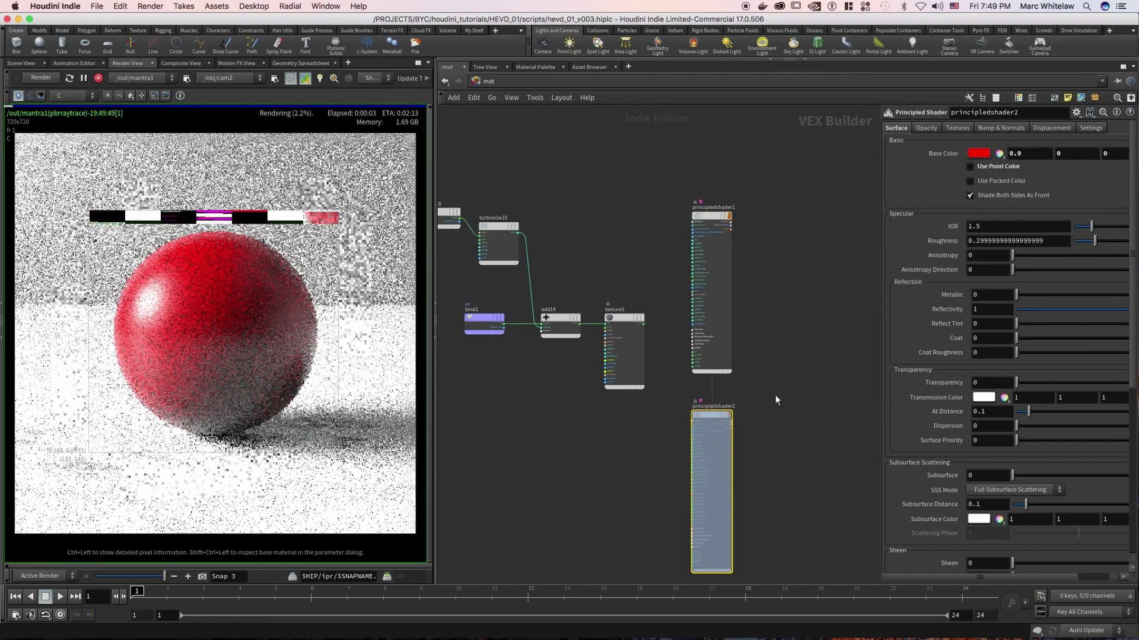
click(981, 152)
click(1048, 77)
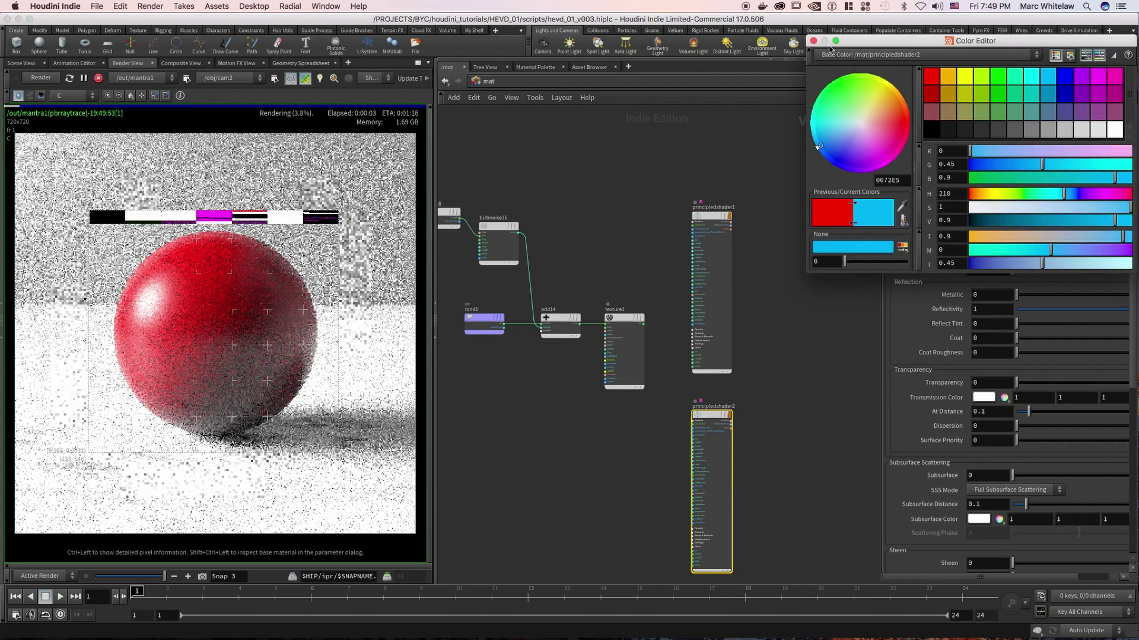
click(814, 41)
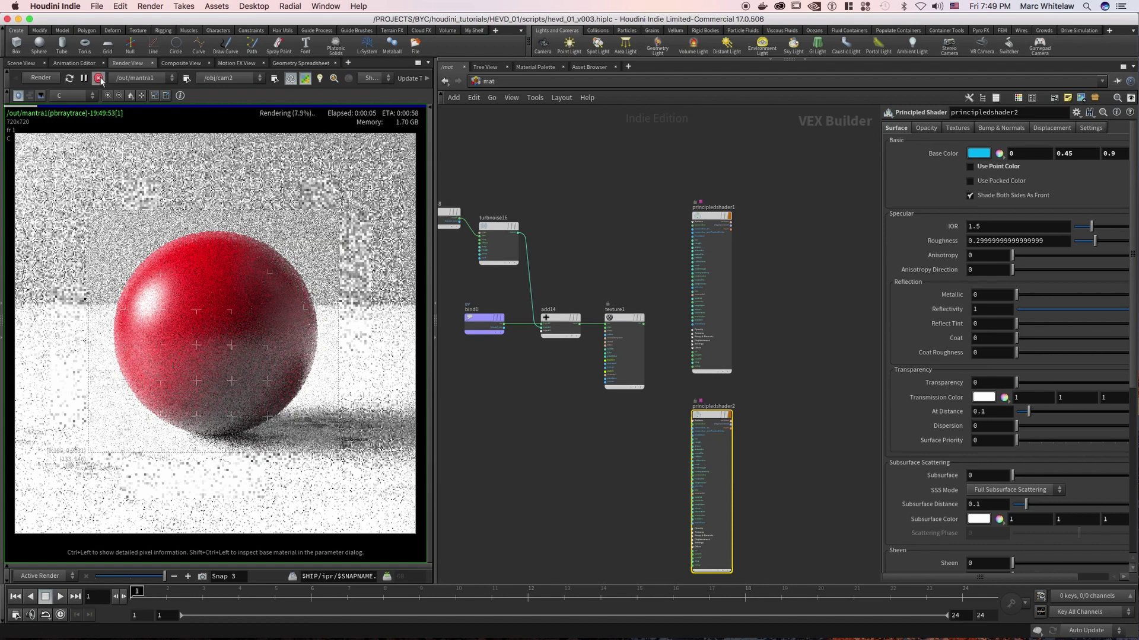
Add a Layer Mix node beside principledshader1 in the material network.
middle_drag(786, 251, 749, 246)
key(Tab)
text(layer)
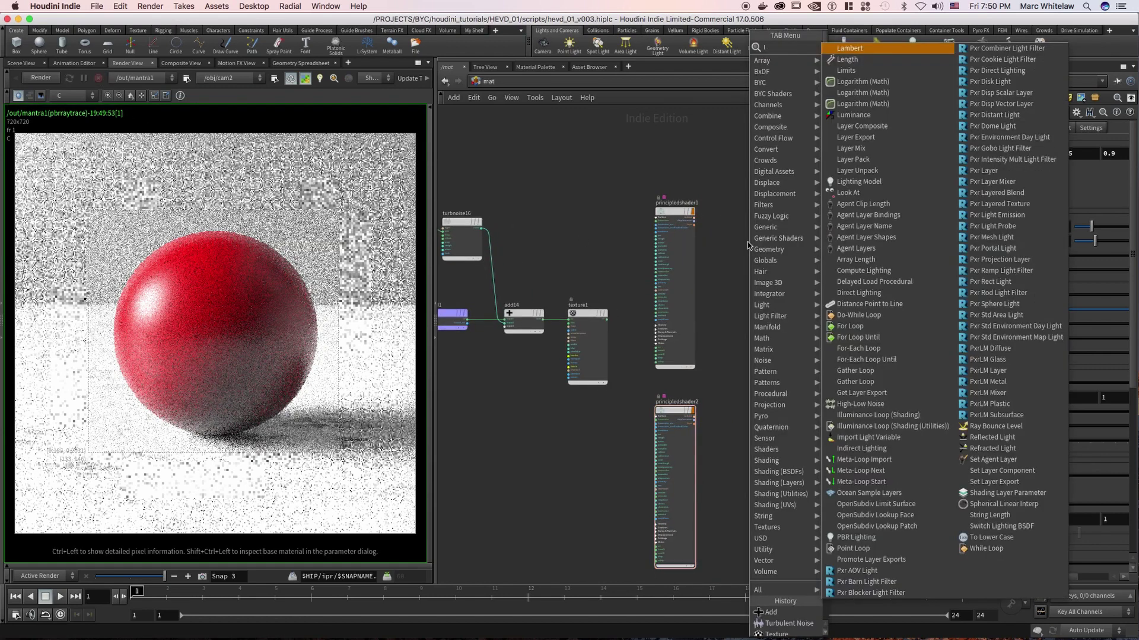
key(Down)
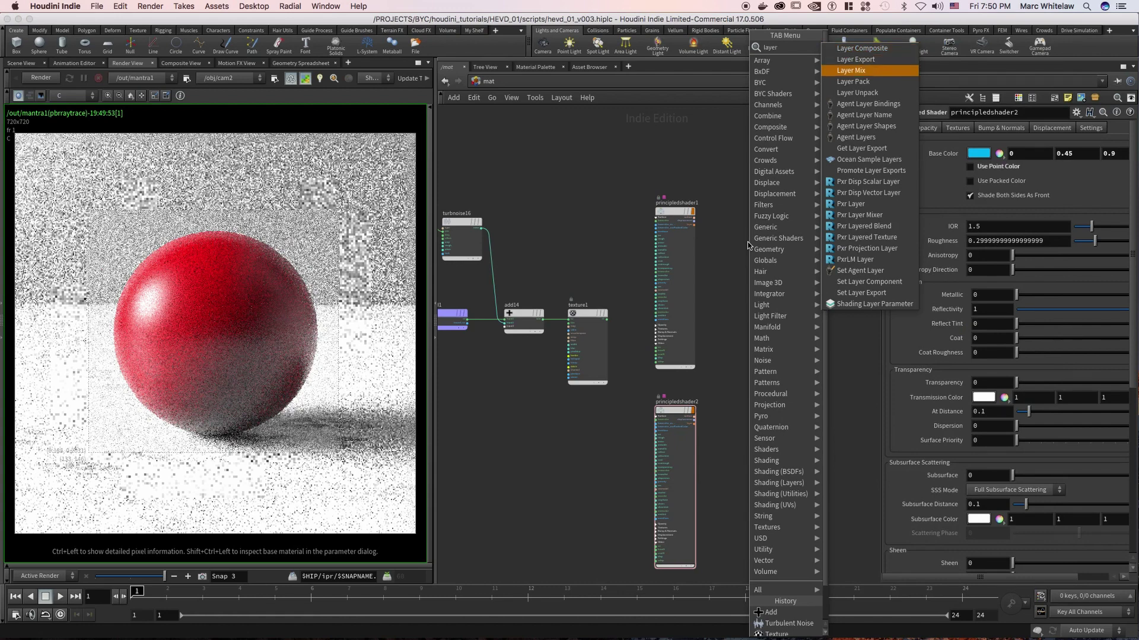
key(Return)
click(765, 234)
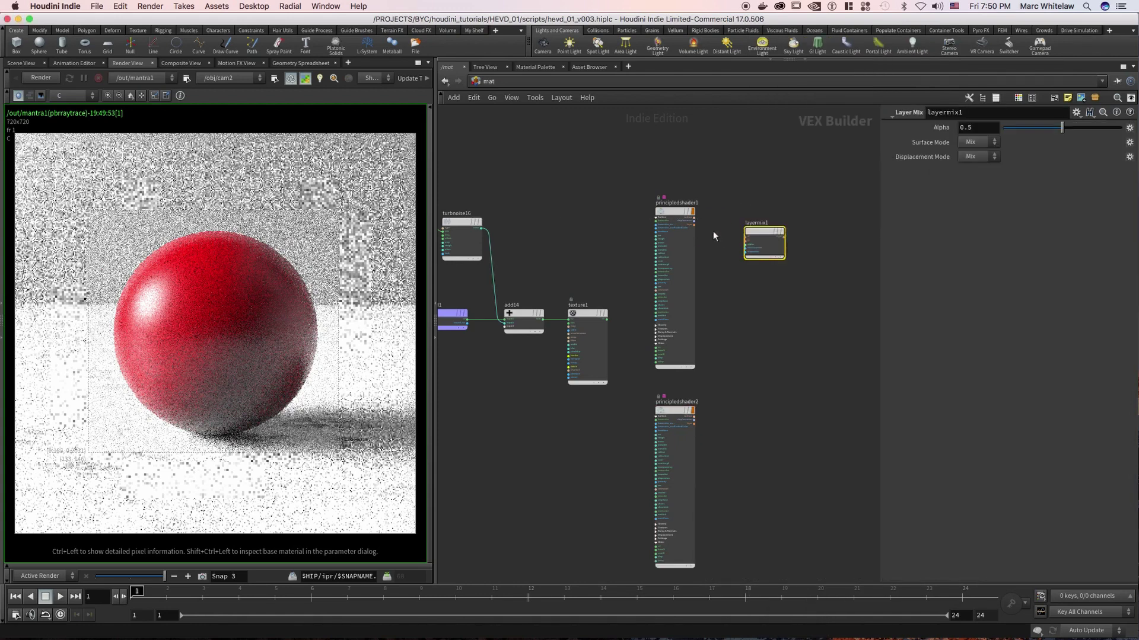
Wire the layer outputs of principledshader1 and principledshader2 into the A and B inputs of layermix1.
scroll(714, 222, up, 2)
drag(704, 230, 756, 239)
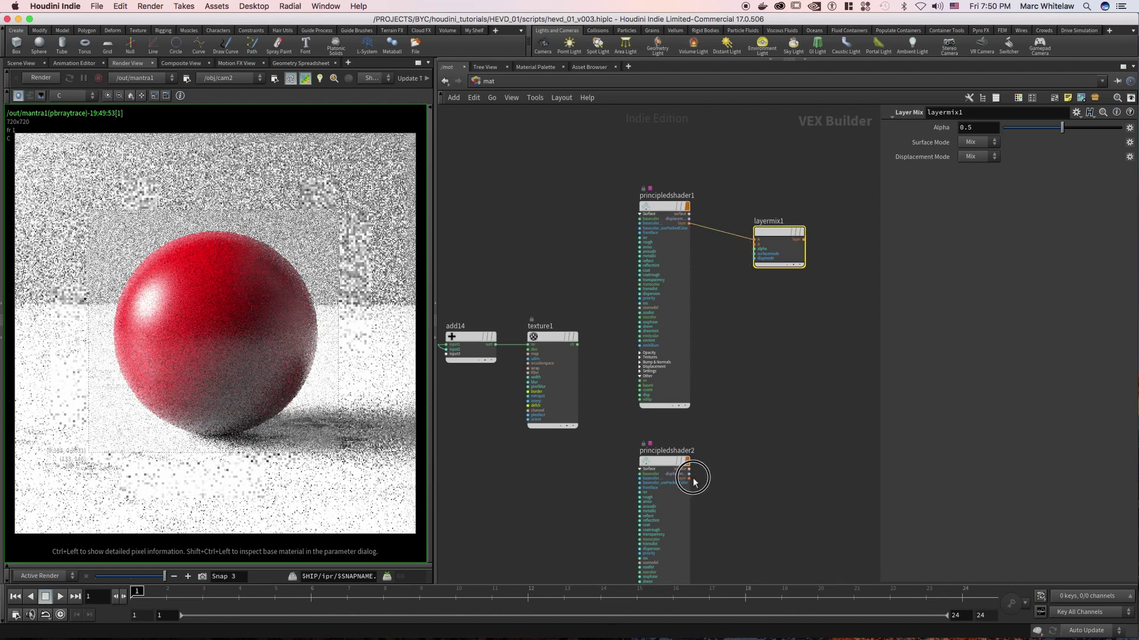
drag(688, 478, 758, 245)
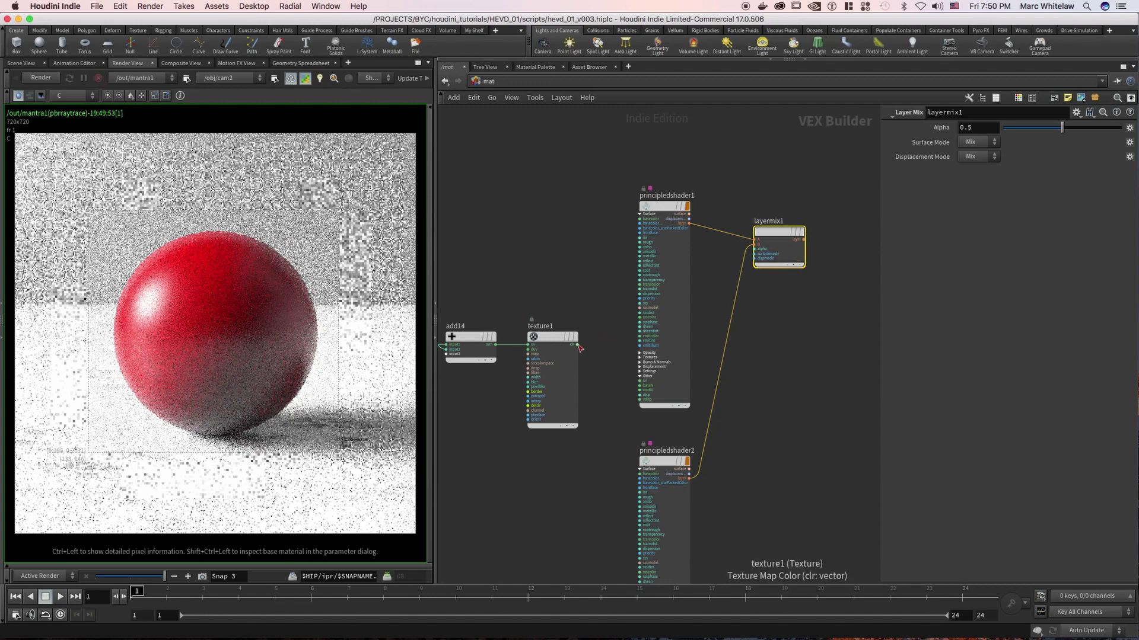
Add a Luminance node between the two shaders and wire texture1's color through it into the alpha input of layermix1.
drag(664, 204, 668, 129)
middle_drag(628, 361, 601, 302)
scroll(601, 312, up, 1)
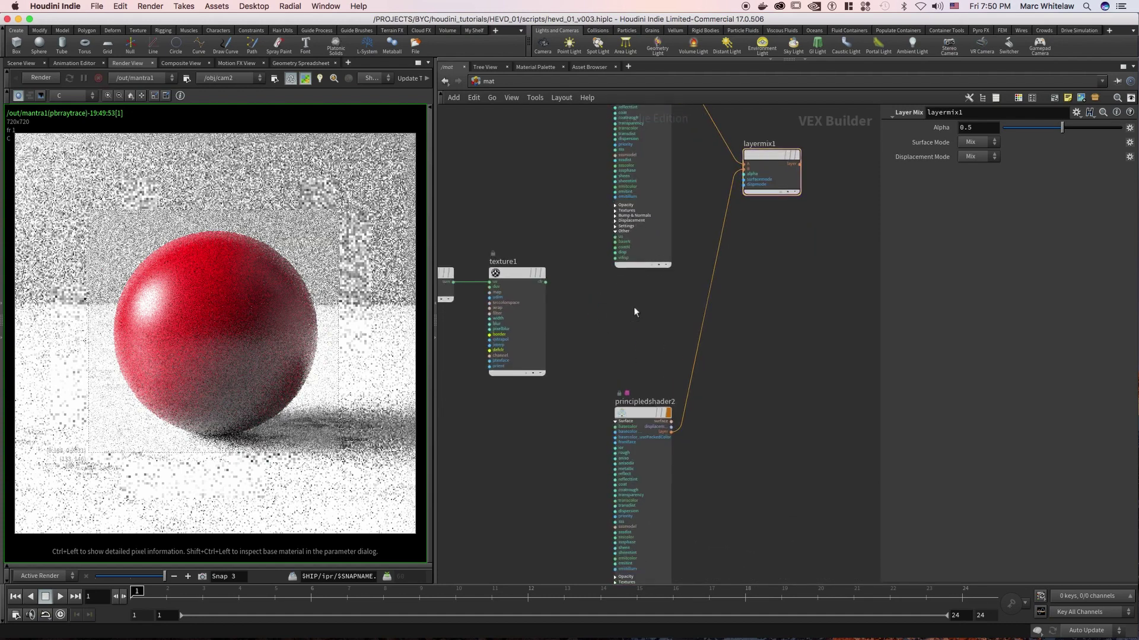
key(Tab)
text(l)
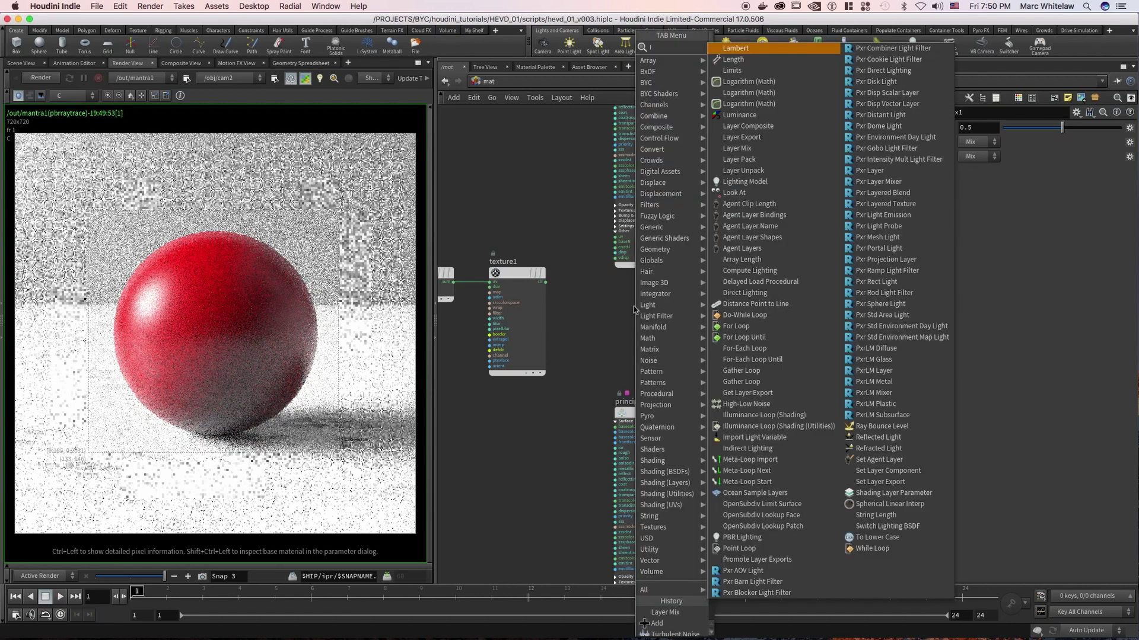
text(umi)
key(Return)
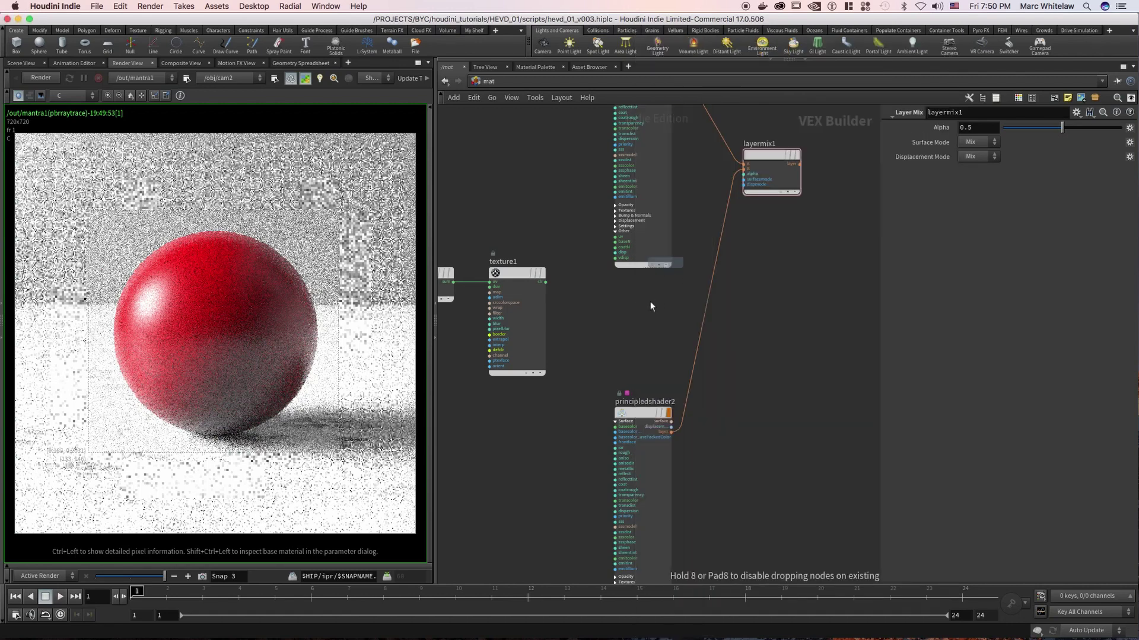
click(618, 306)
drag(545, 282, 746, 177)
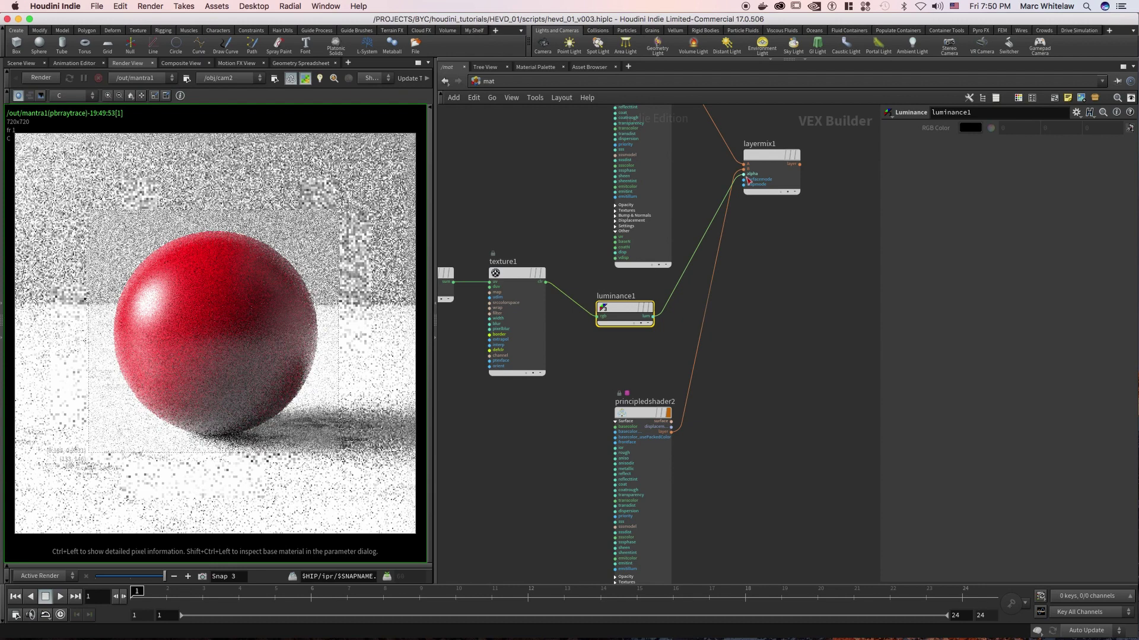
Assign layermix1 to the sphere in the render view and start a new render.
click(770, 154)
drag(770, 153, 214, 333)
click(44, 78)
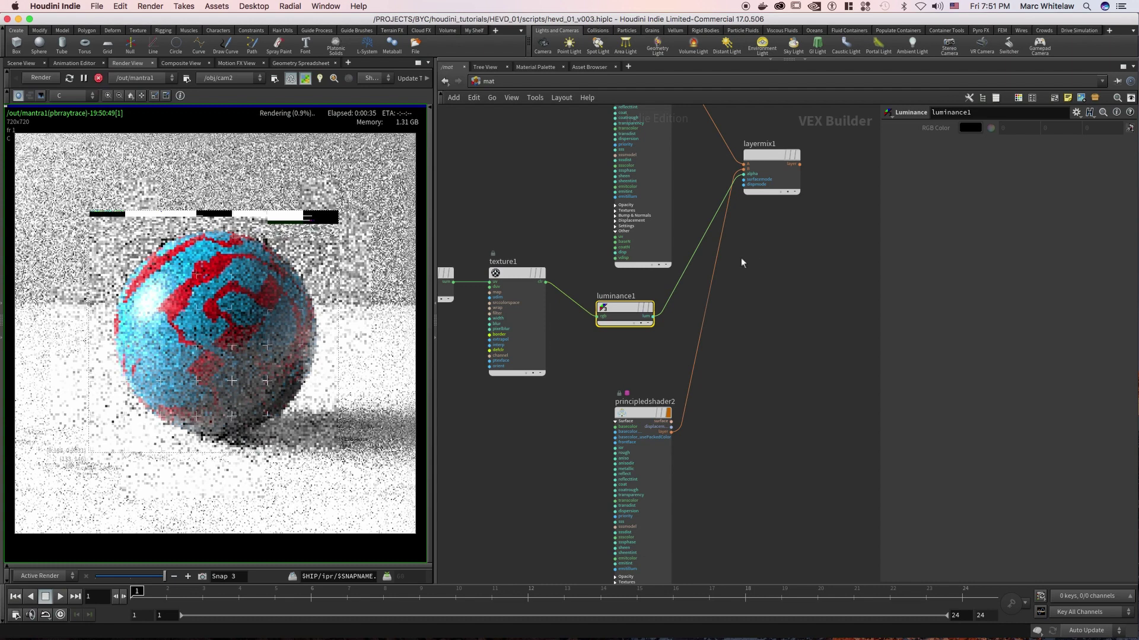
Review the settings of both principled shaders, texture1 and add14, and follow the wiring from global8 to layermix1.
scroll(758, 251, up, 5)
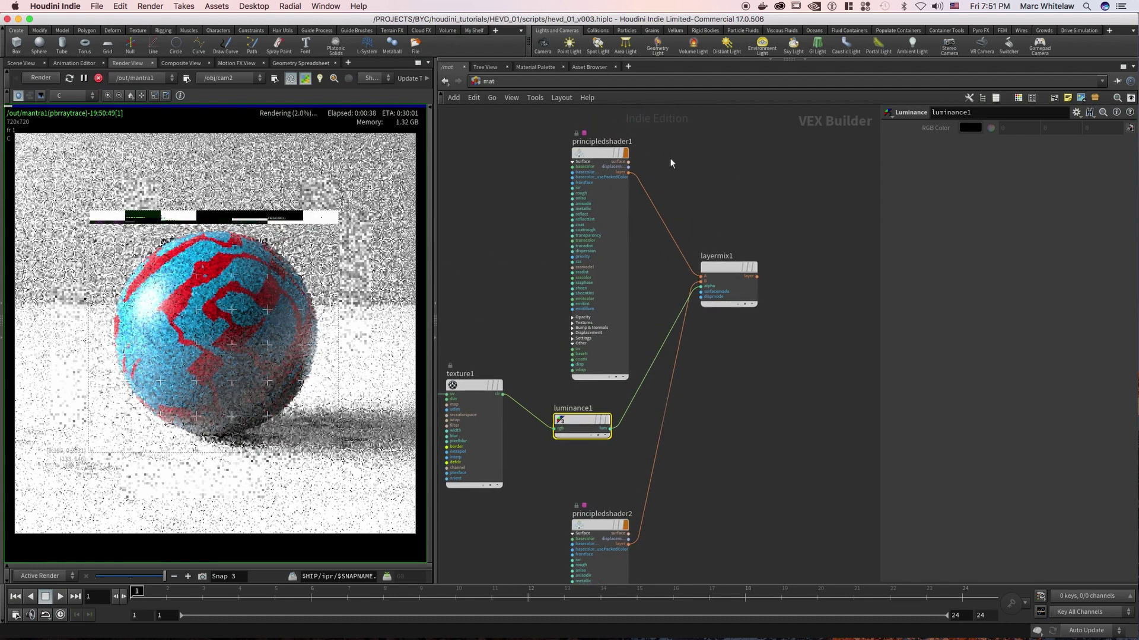
drag(598, 188, 671, 157)
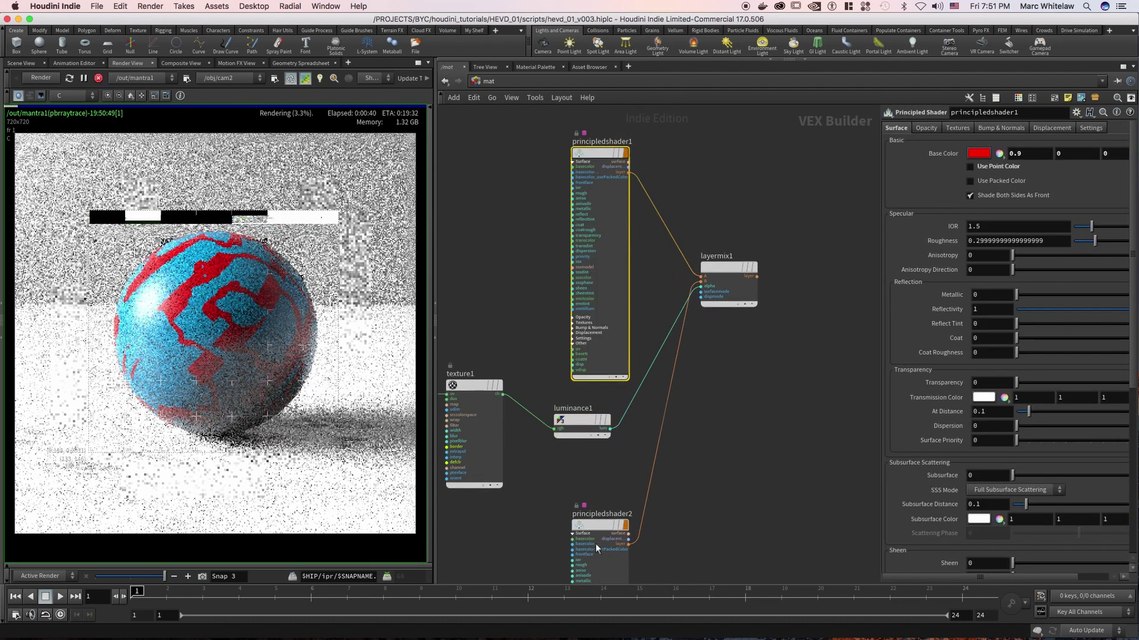
drag(673, 501, 565, 541)
scroll(596, 236, left, 5)
scroll(596, 236, down, 3)
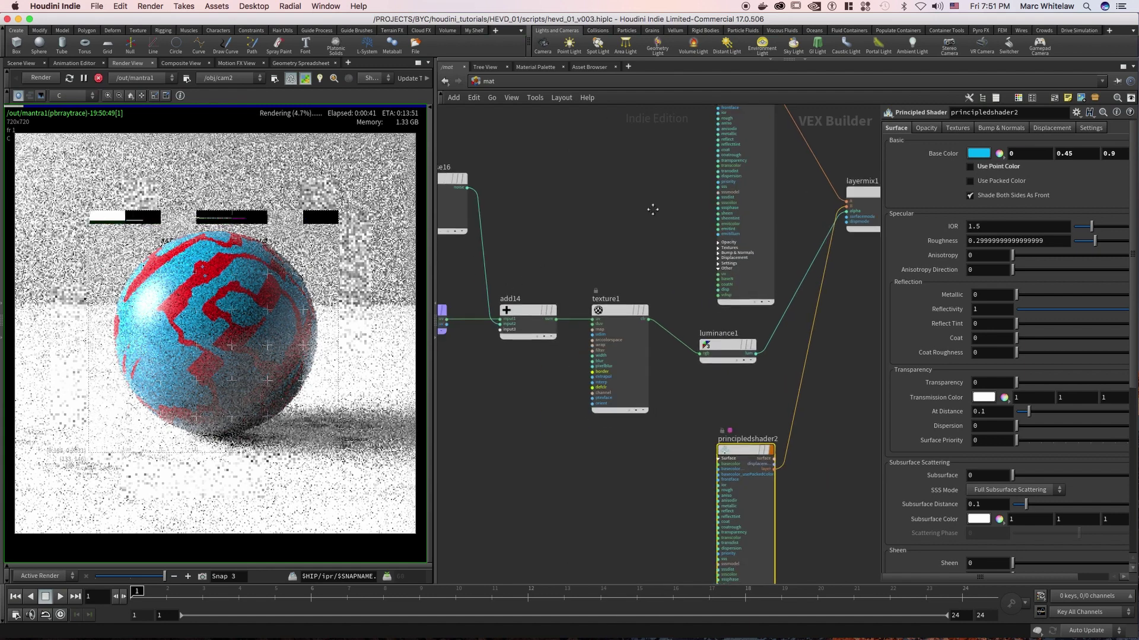
drag(585, 398, 584, 399)
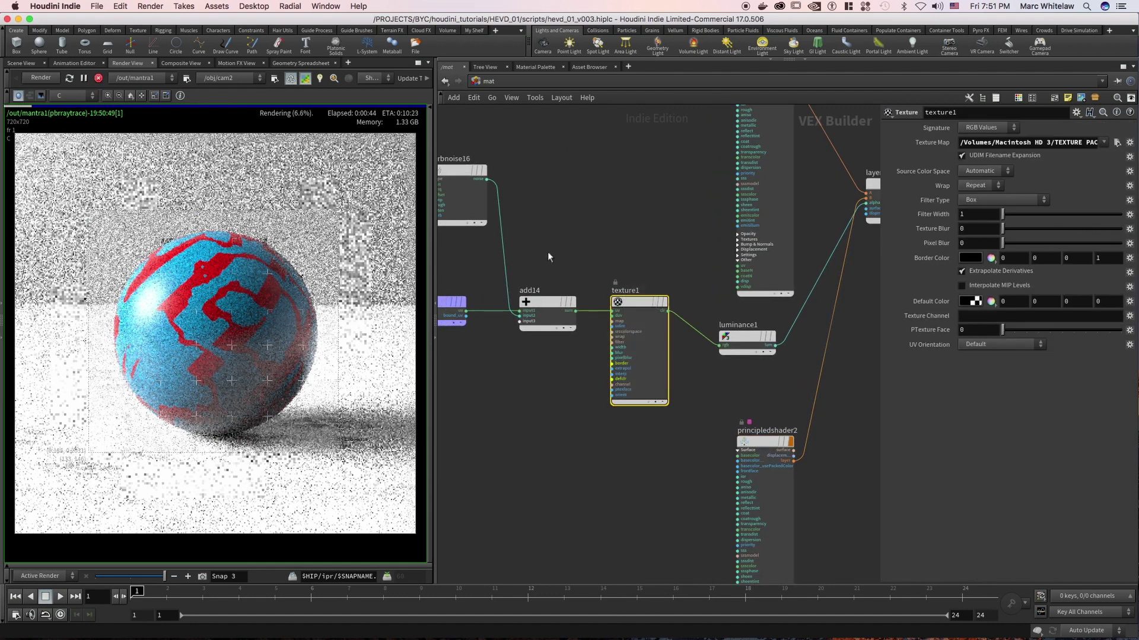
scroll(622, 252, left, 2)
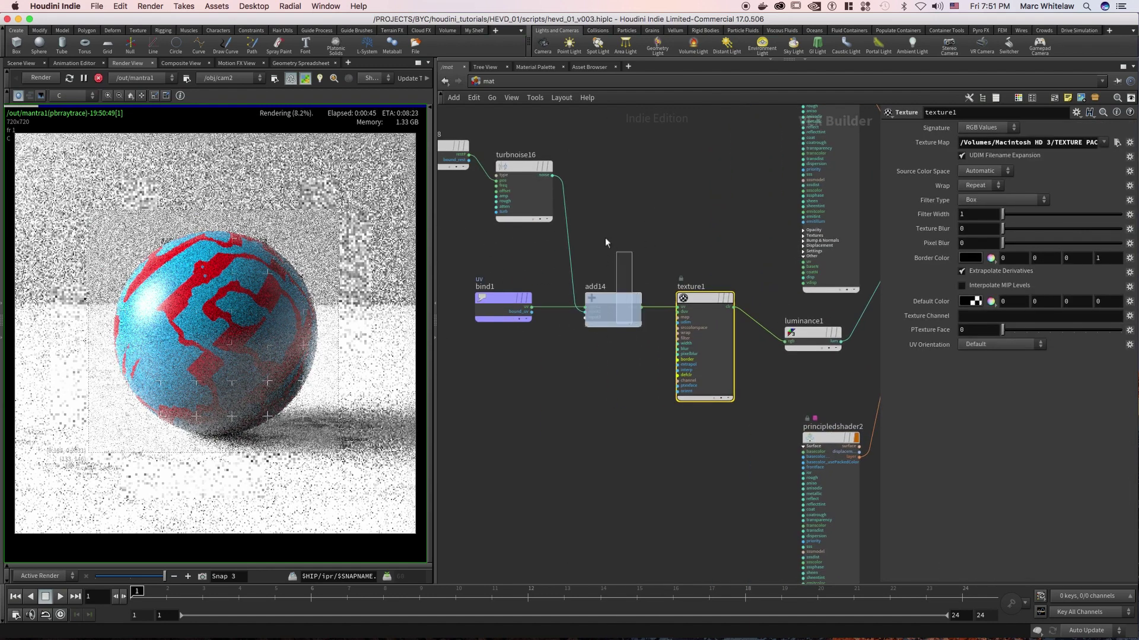
drag(616, 252, 632, 344)
middle_drag(597, 187, 811, 287)
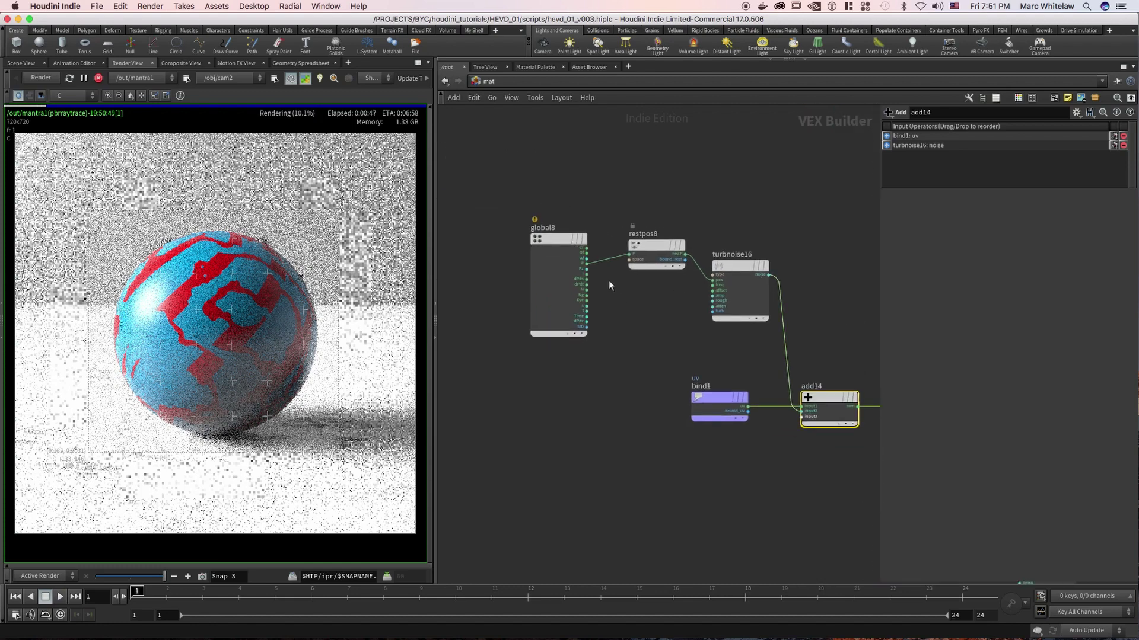
scroll(595, 270, right, 10)
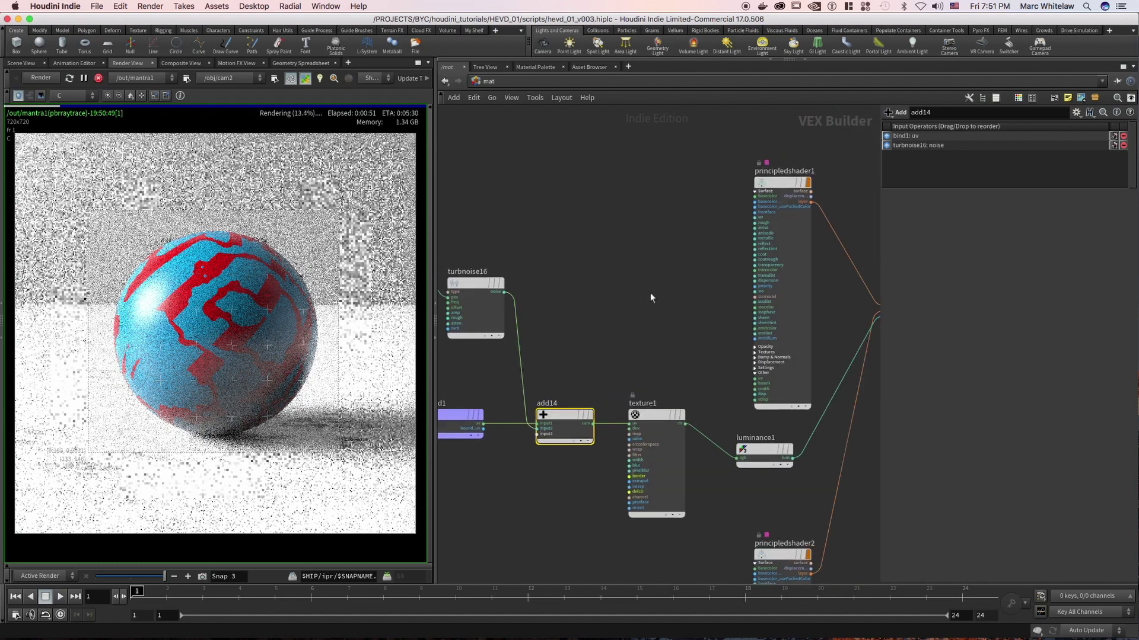
scroll(587, 277, right, 6)
scroll(587, 277, down, 2)
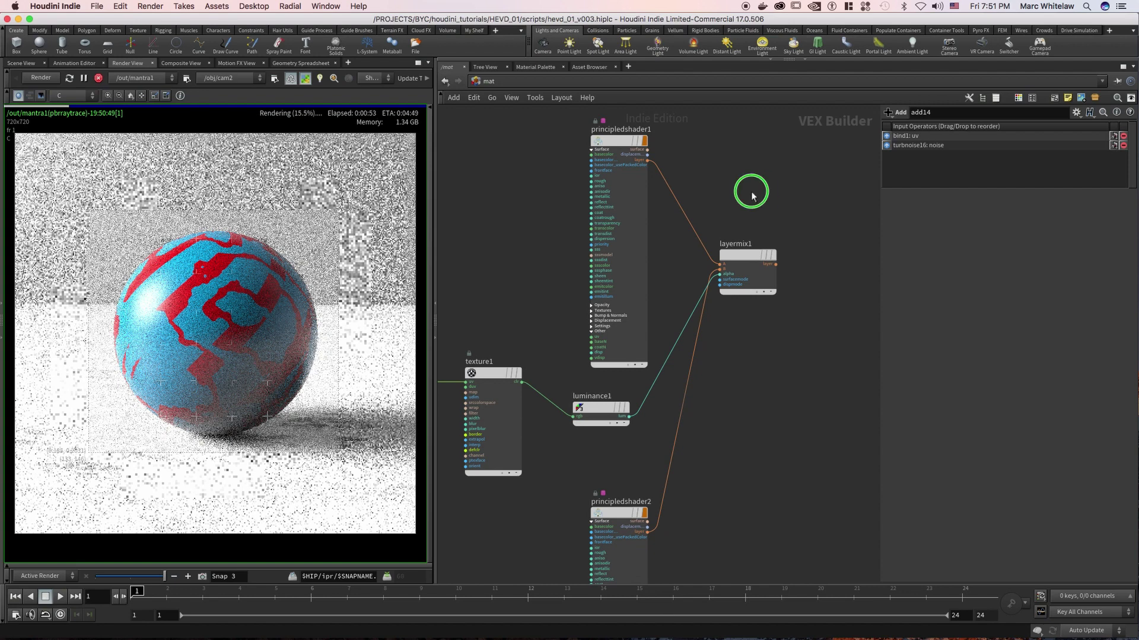
key(h)
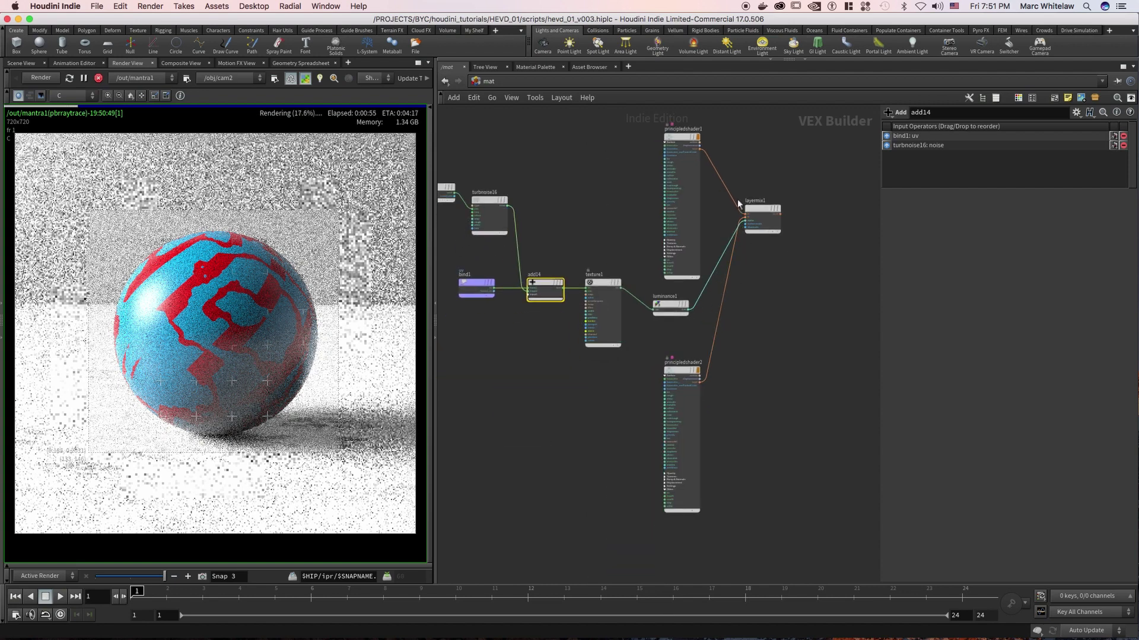
Move layermix1 down so it sits roughly level with luminance1, between the heights of the two principled shaders.
scroll(736, 258, up, 5)
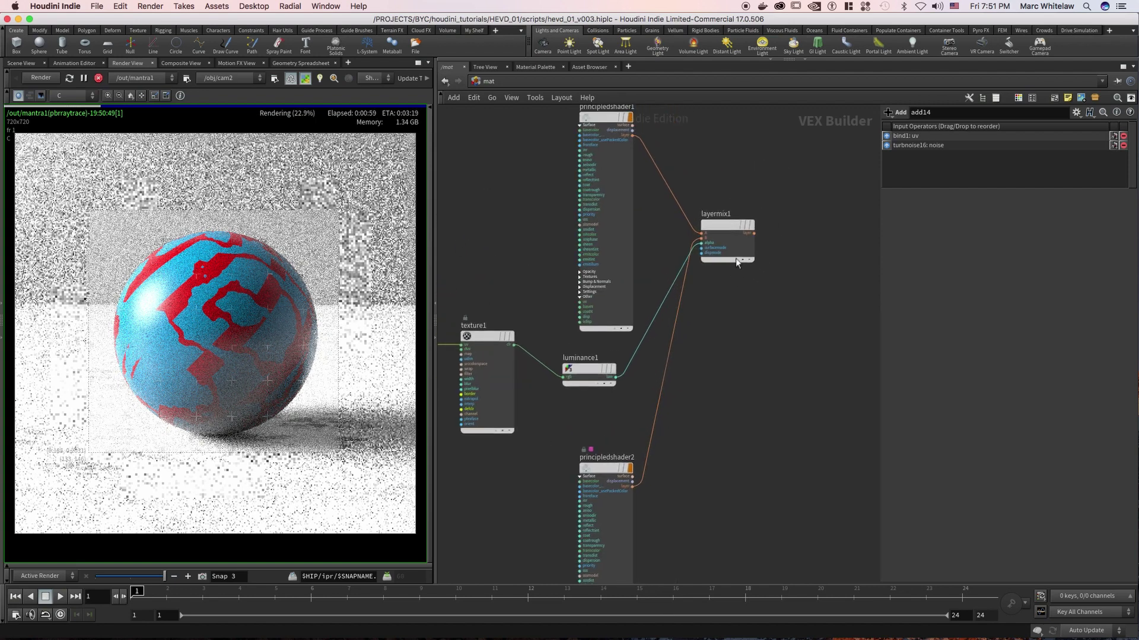
drag(721, 277, 725, 349)
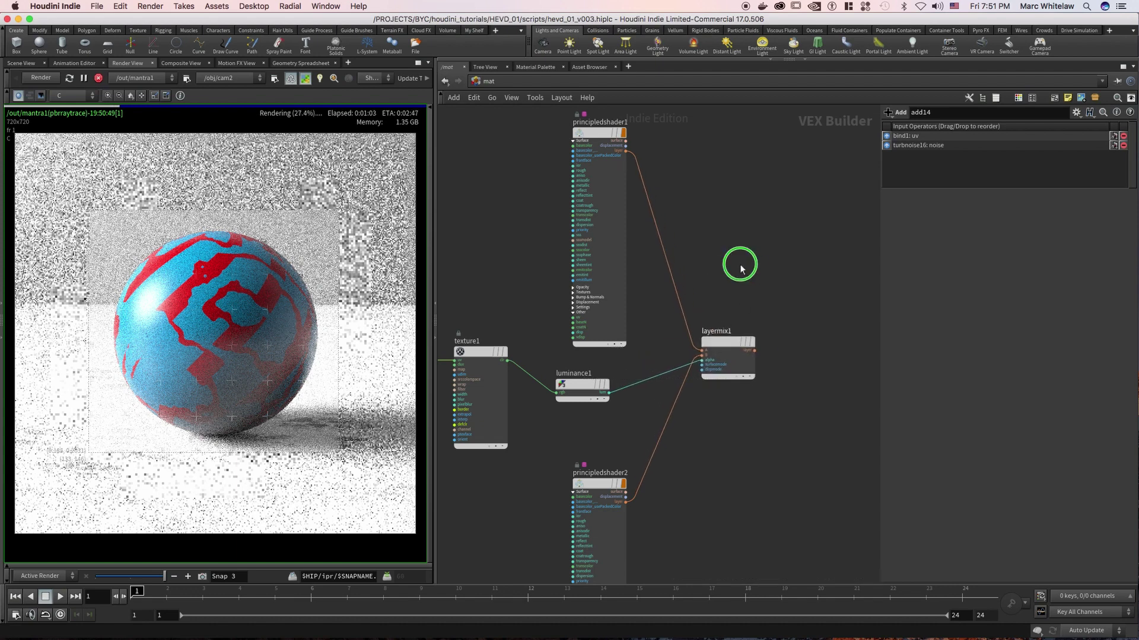
right_drag(740, 265, 739, 244)
middle_drag(740, 244, 727, 216)
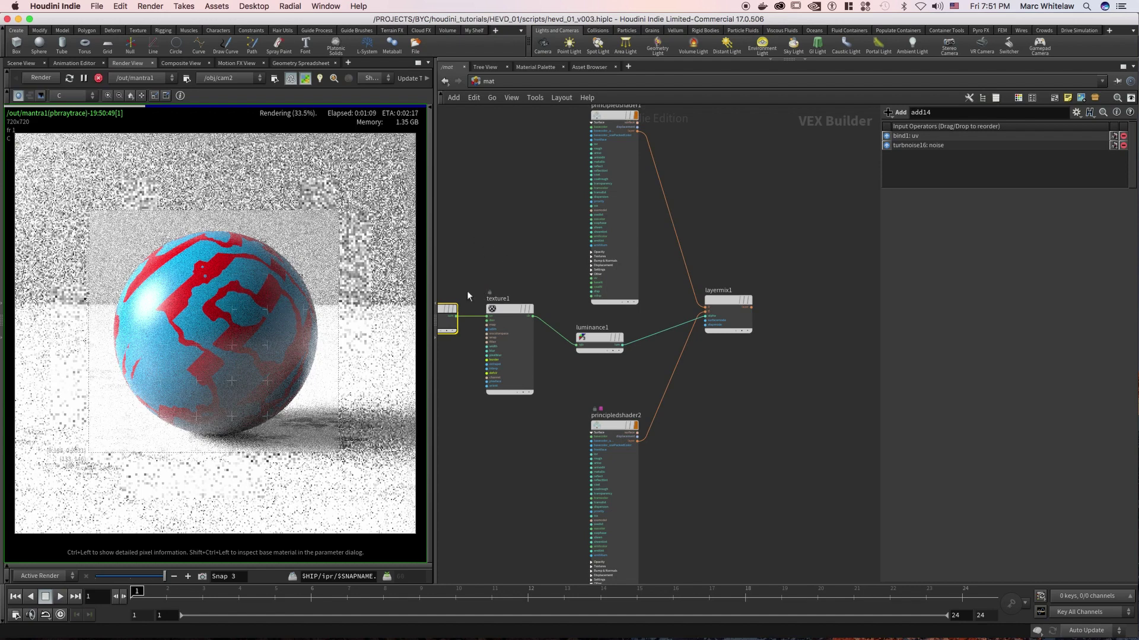
Move turbnoise16 up in line with restpos8 to tidy the noise branch of the network.
middle_drag(486, 235, 612, 219)
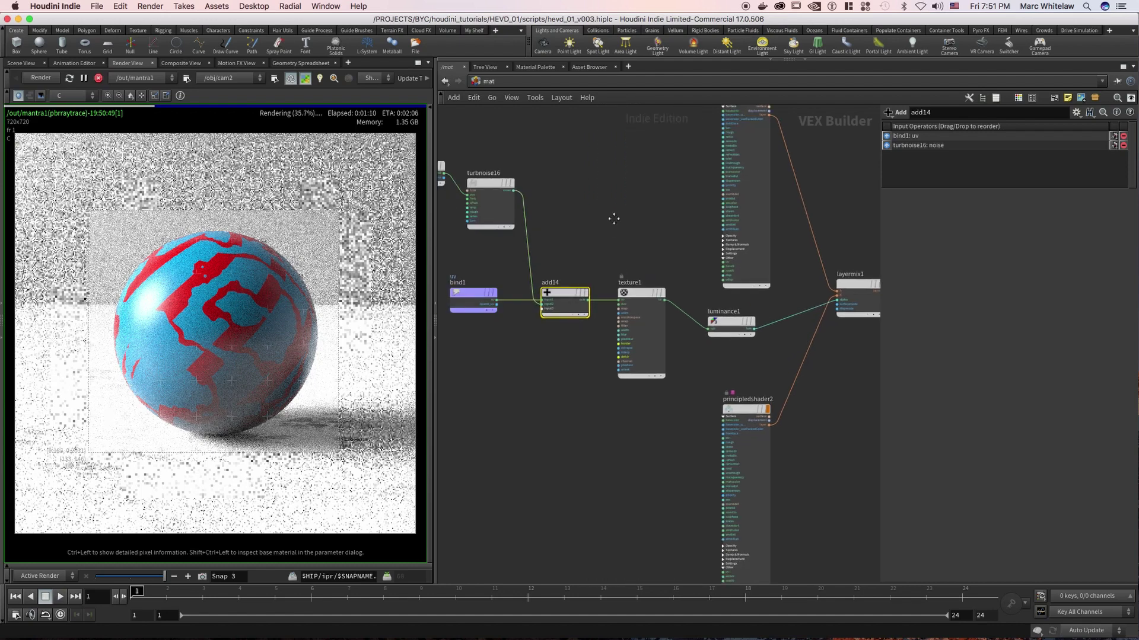
right_drag(610, 229, 603, 226)
middle_drag(603, 226, 611, 179)
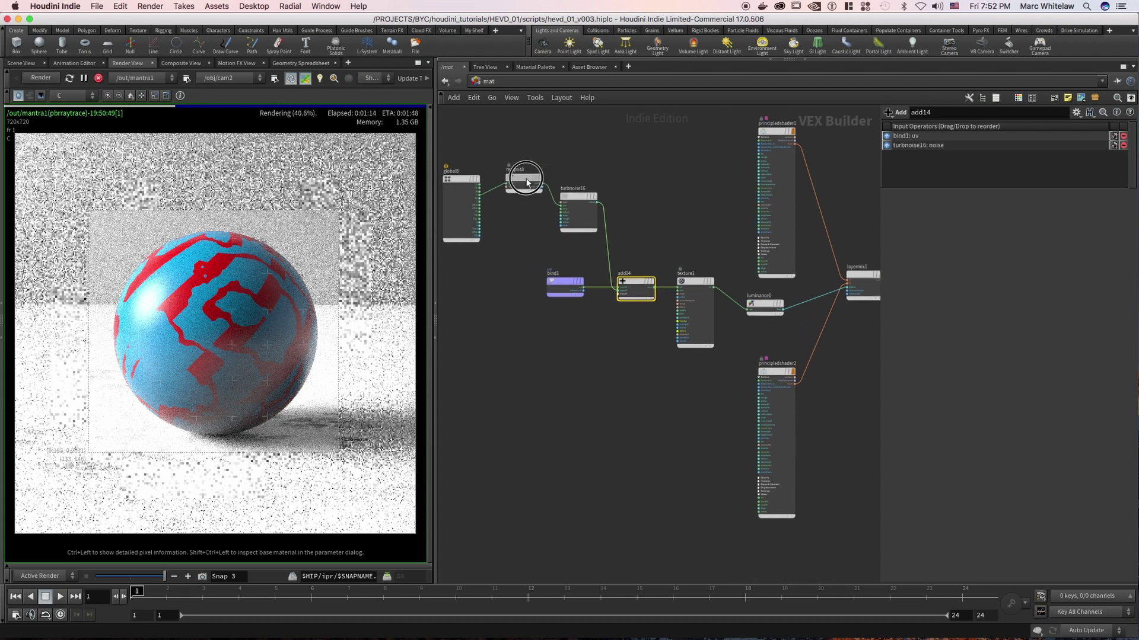
drag(535, 187, 590, 179)
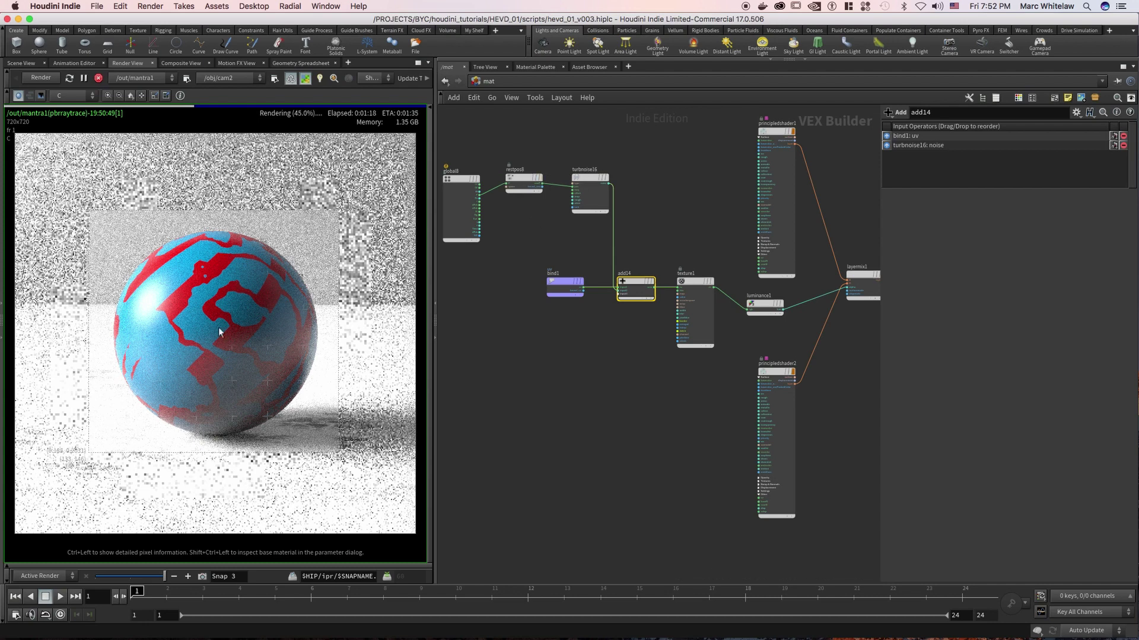
middle_drag(670, 168, 562, 205)
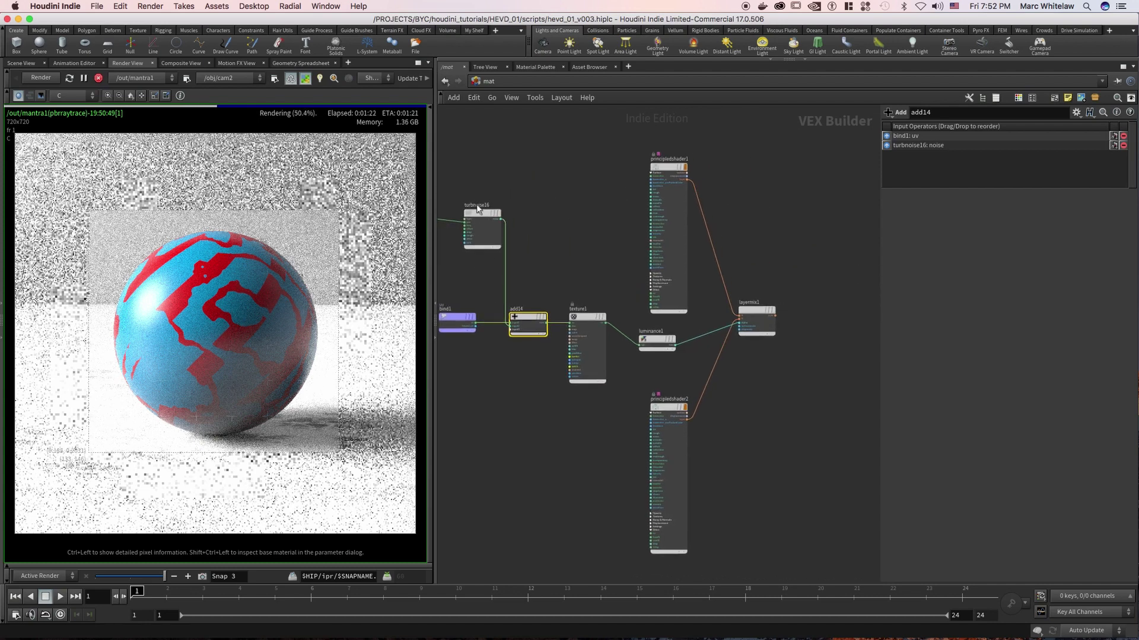